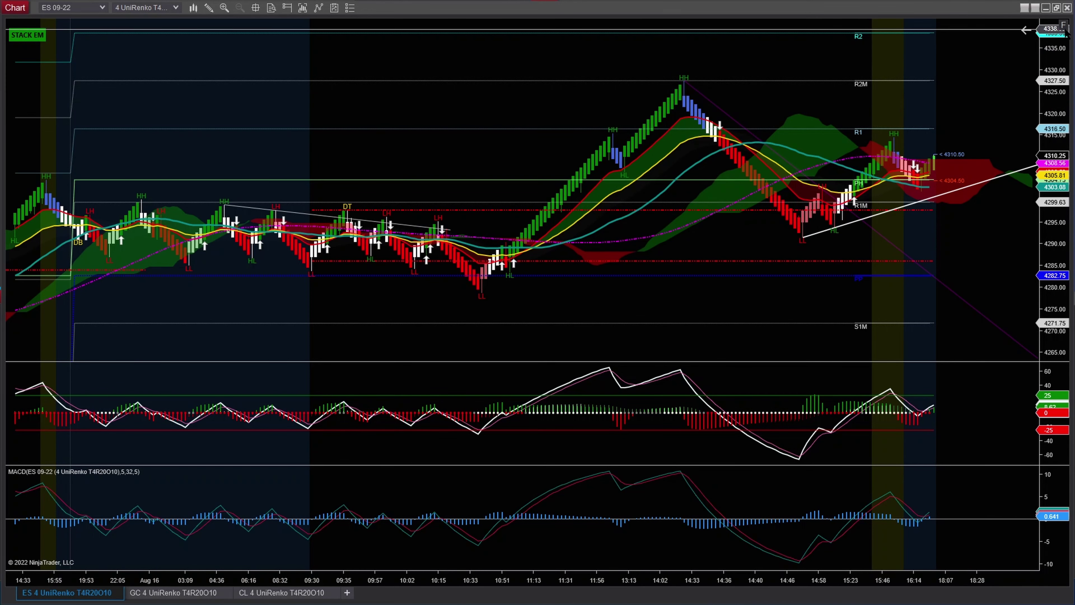
# Step: Adjust the vertical price scale of the ES 09-22 chart
pyautogui.moveTo(1054, 29); pyautogui.dragTo(1054, 55)
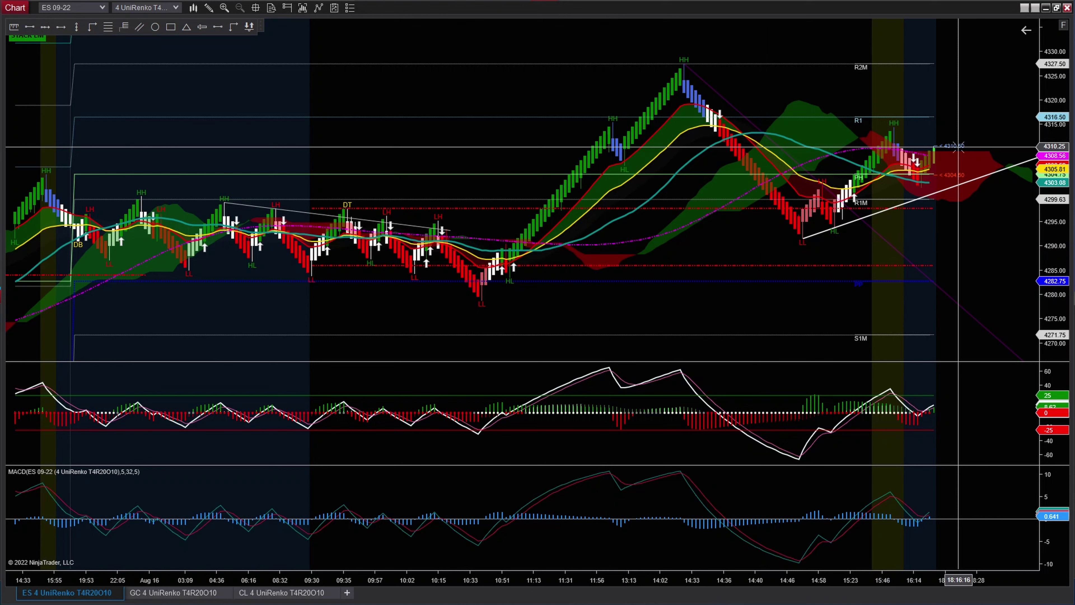
pyautogui.moveTo(1050, 27); pyautogui.dragTo(1049, 68)
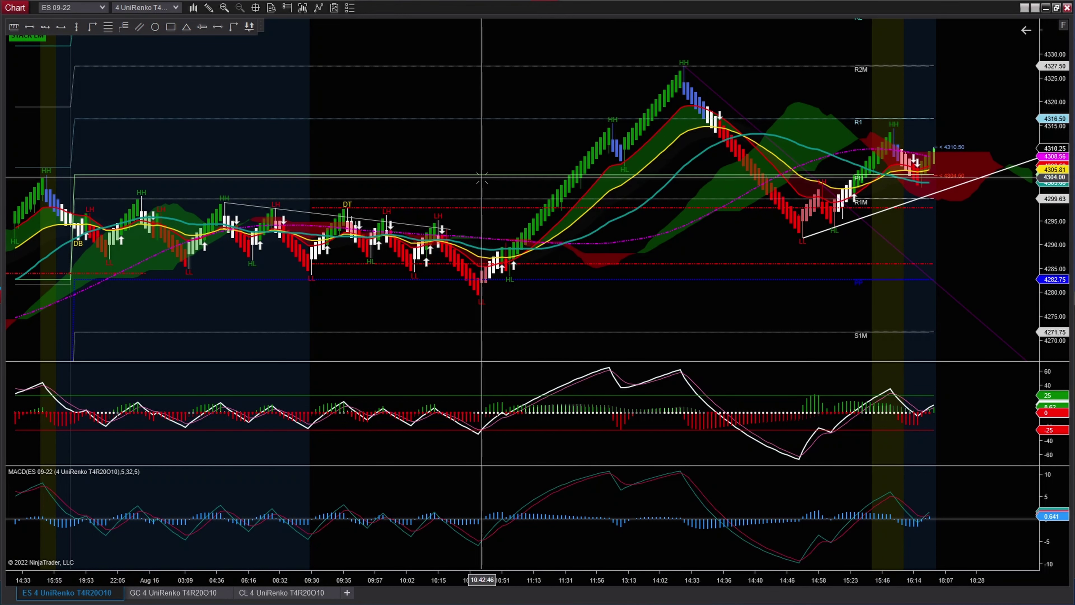
# Step: Examine the UniRenko Tick Trend, Open Offset and Tick Reversal values in the ES 09-22 chart's data series settings
pyautogui.click(302, 8)
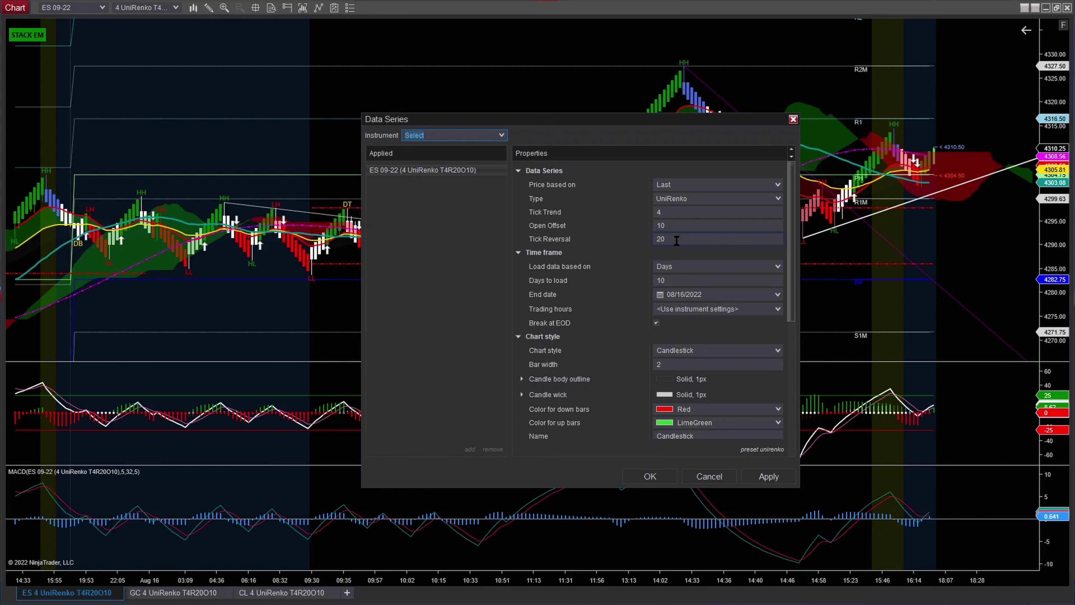
pyautogui.doubleClick(690, 239)
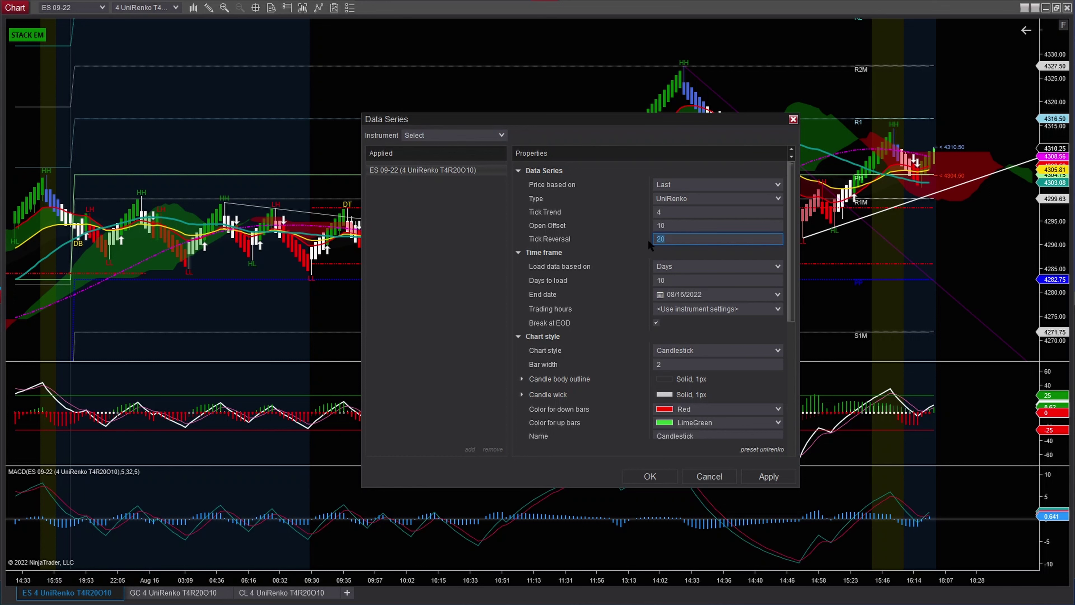
pyautogui.click(632, 249)
pyautogui.doubleClick(689, 240)
pyautogui.click(600, 242)
pyautogui.click(666, 239)
pyautogui.click(605, 248)
pyautogui.click(684, 239)
pyautogui.click(626, 242)
pyautogui.click(659, 241)
pyautogui.click(623, 243)
pyautogui.click(655, 225)
pyautogui.click(793, 119)
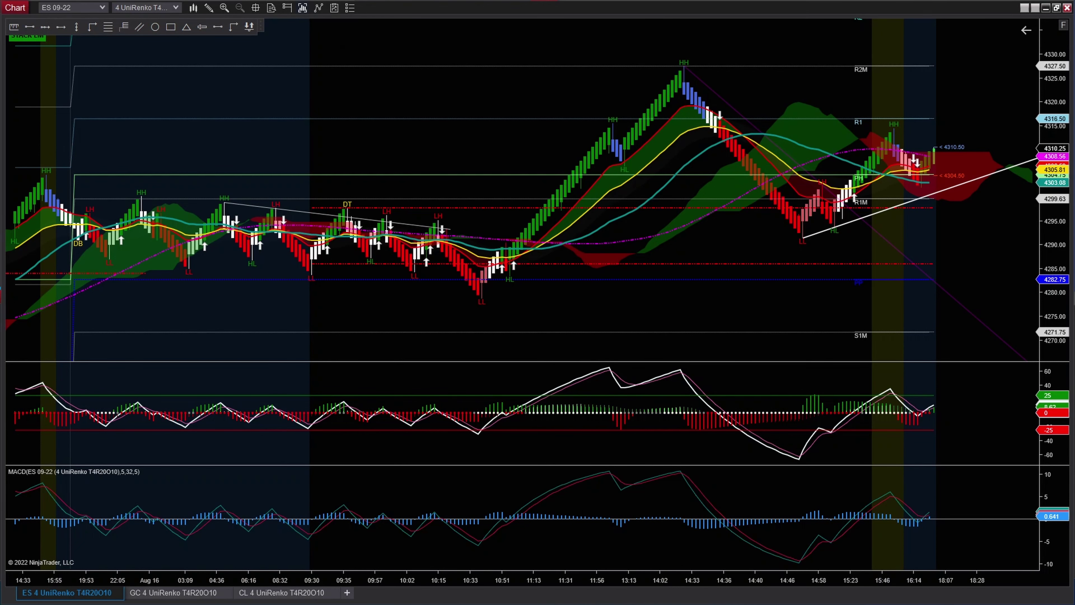
pyautogui.click(193, 8)
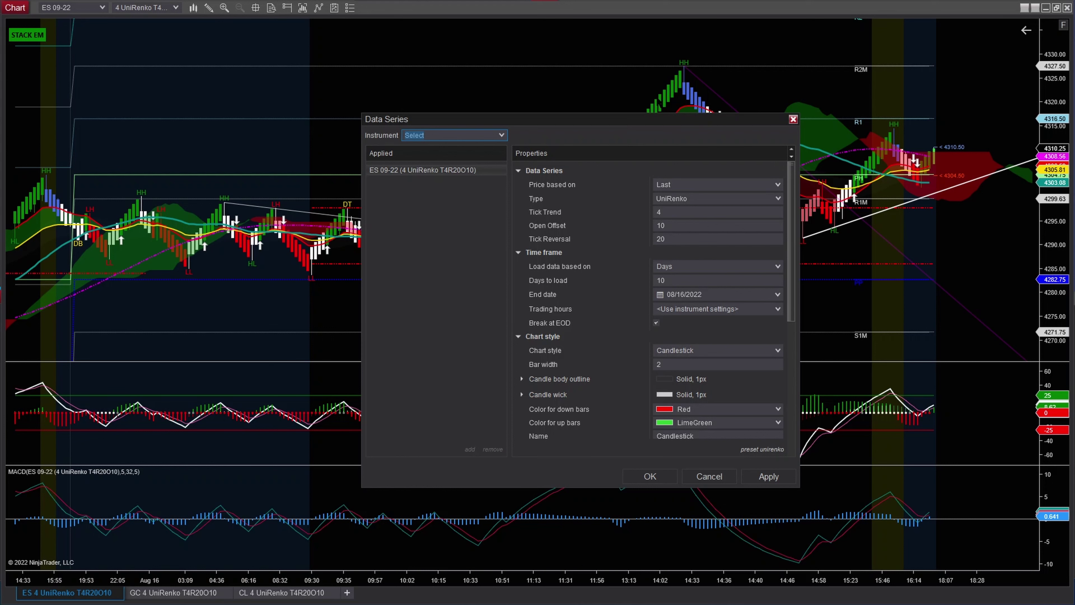
pyautogui.click(793, 119)
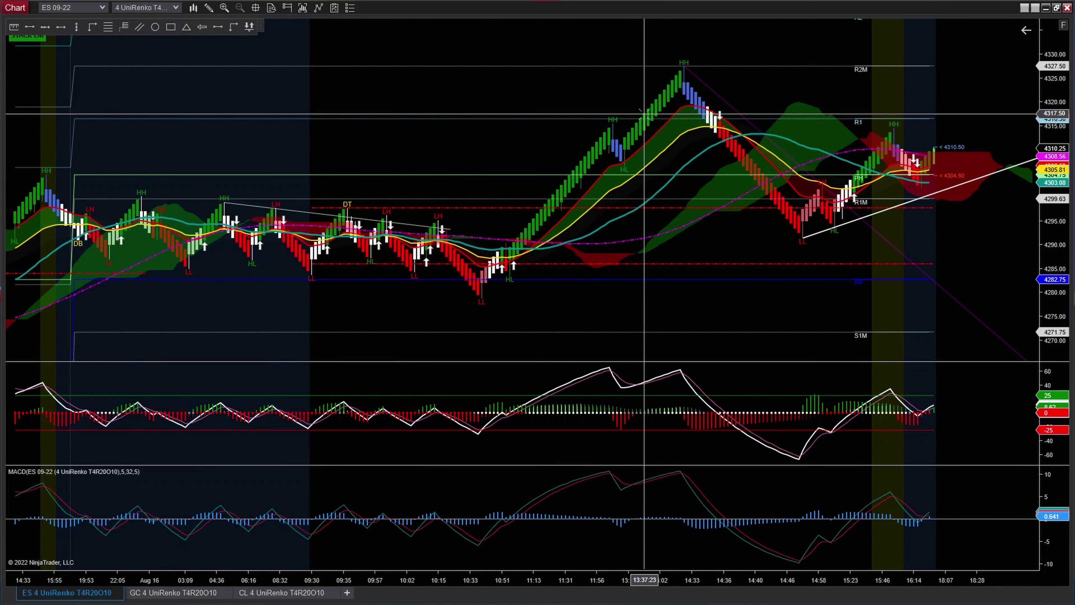
# Step: Open the chart's indicator settings and examine MACrossBuilder's moving averages, cross detection and region color options
pyautogui.scroll(-3, 715, 127)
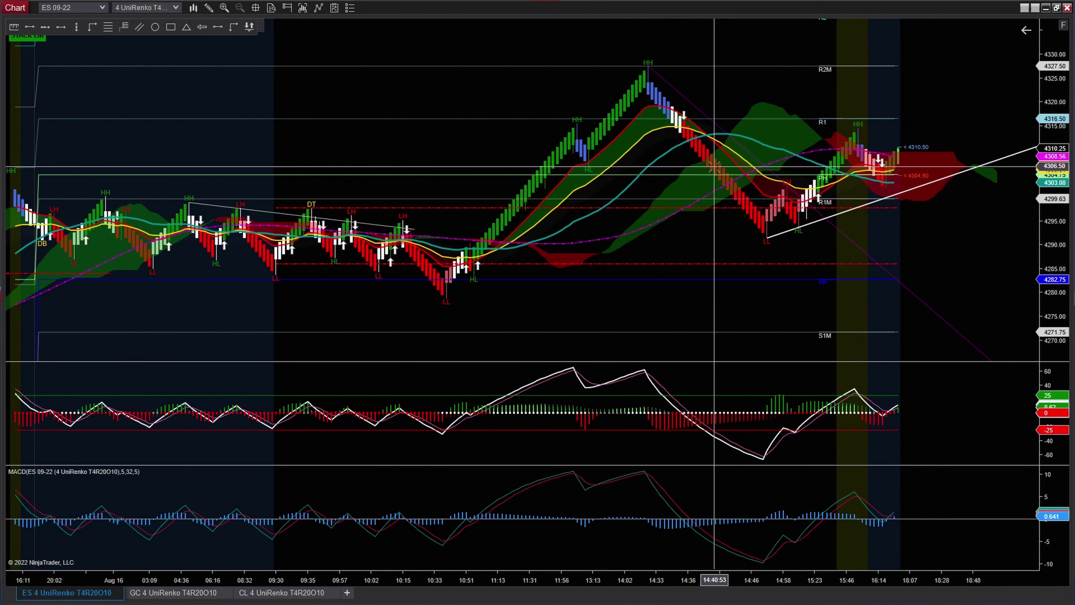
pyautogui.scroll(5, 714, 167)
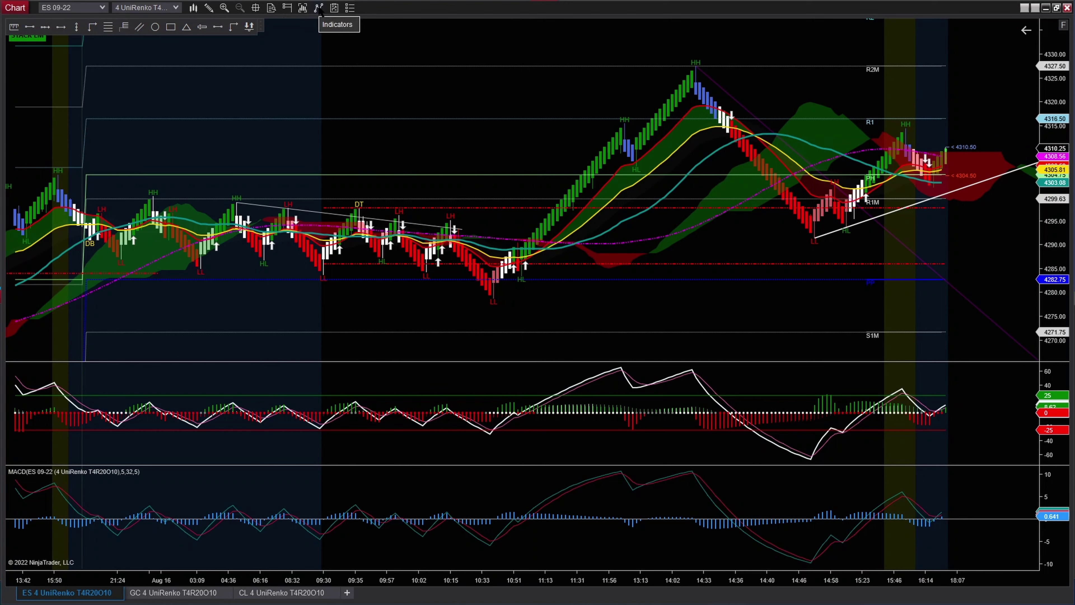
pyautogui.hotkey('ctrl', 'i')
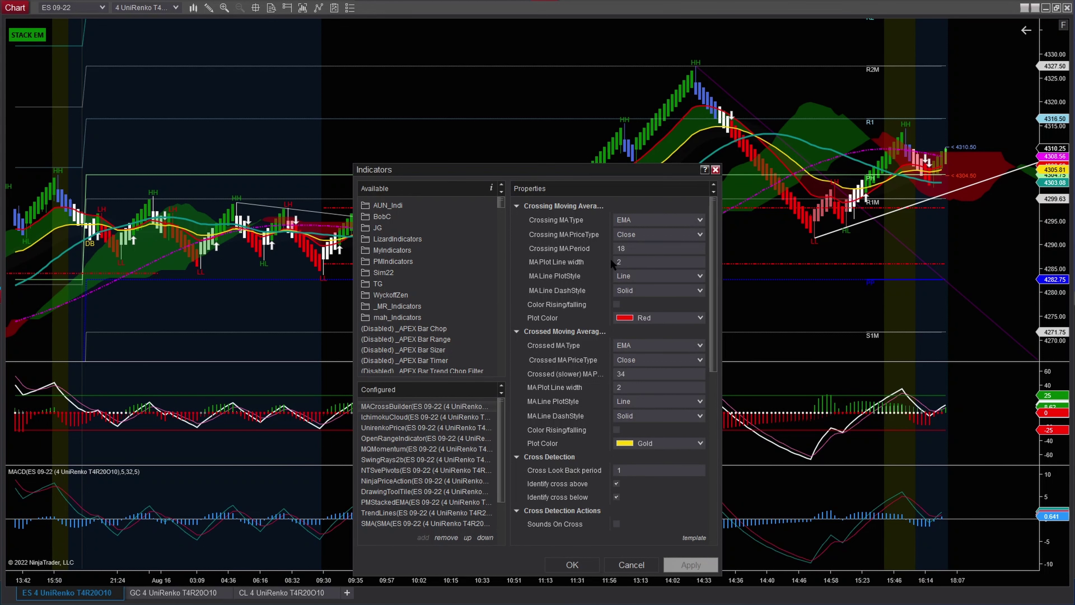
pyautogui.moveTo(576, 170); pyautogui.dragTo(335, 100)
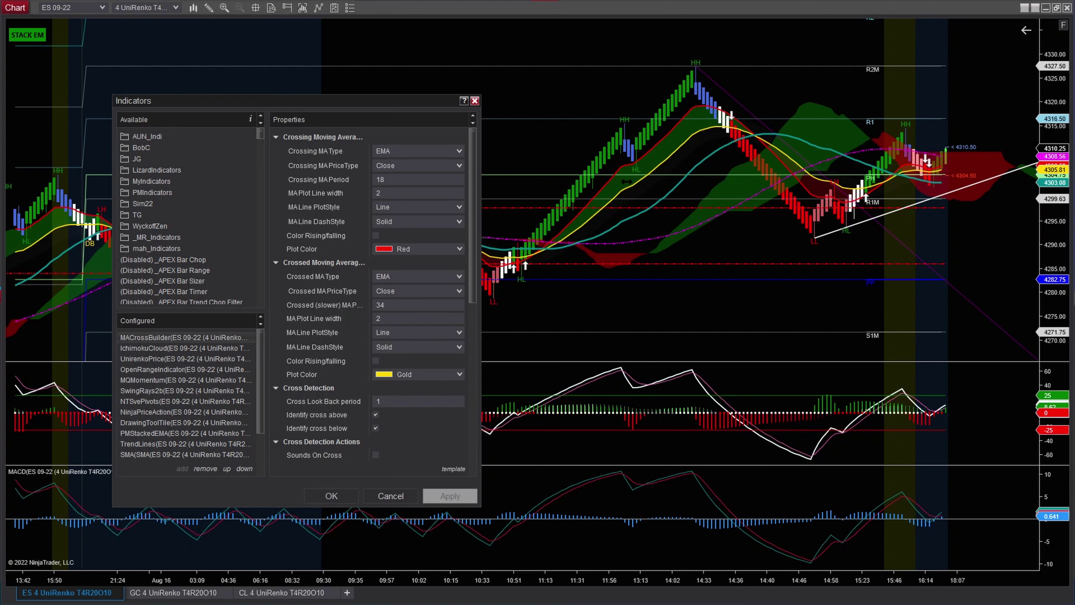
pyautogui.scroll(-3, 393, 323)
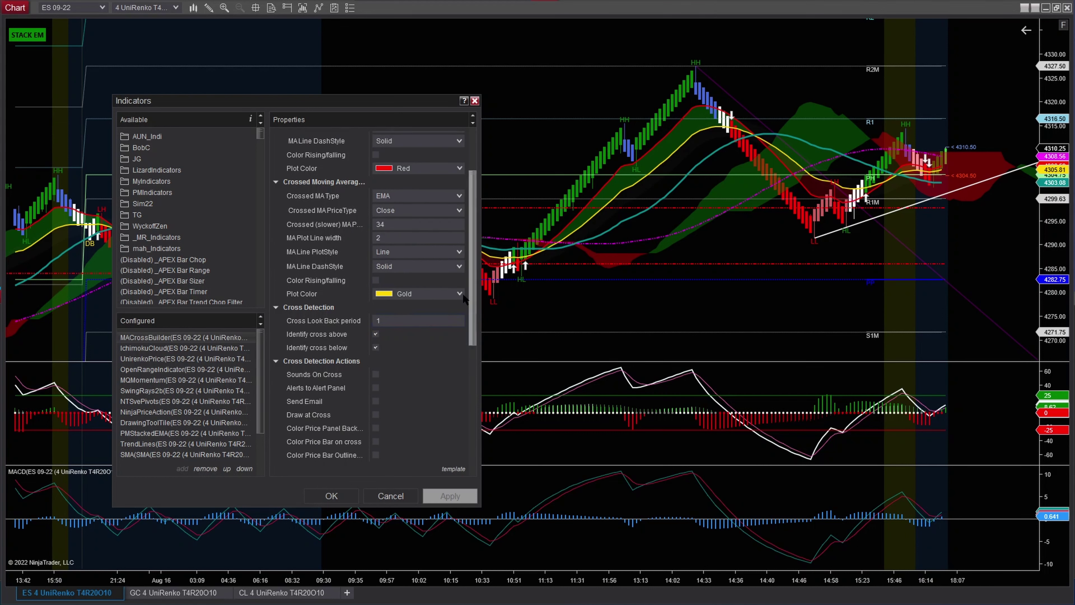
pyautogui.scroll(-3, 425, 320)
pyautogui.scroll(-1, 421, 315)
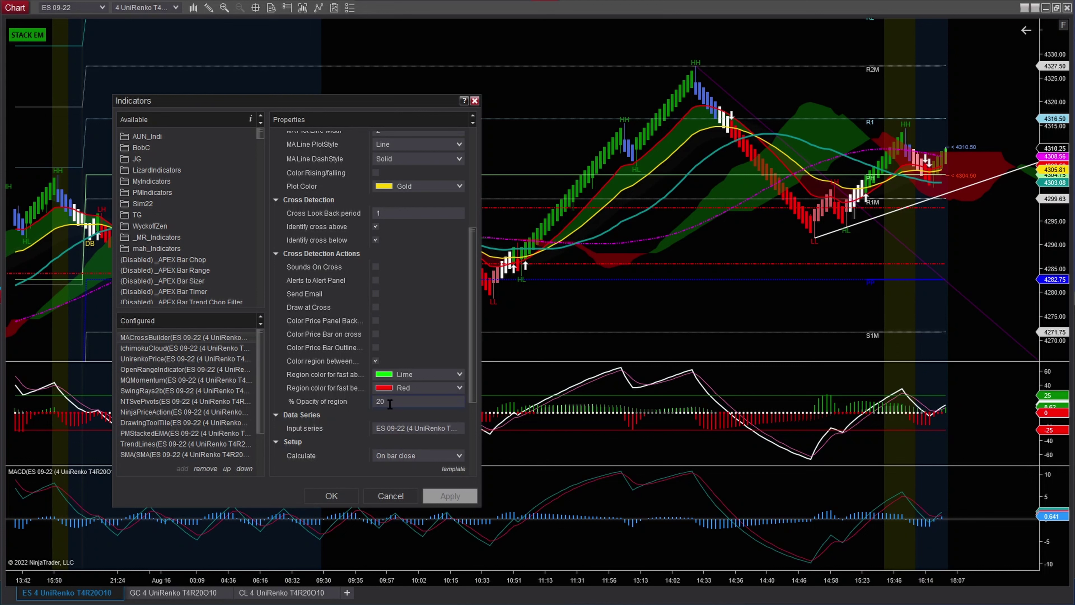
pyautogui.scroll(3, 426, 263)
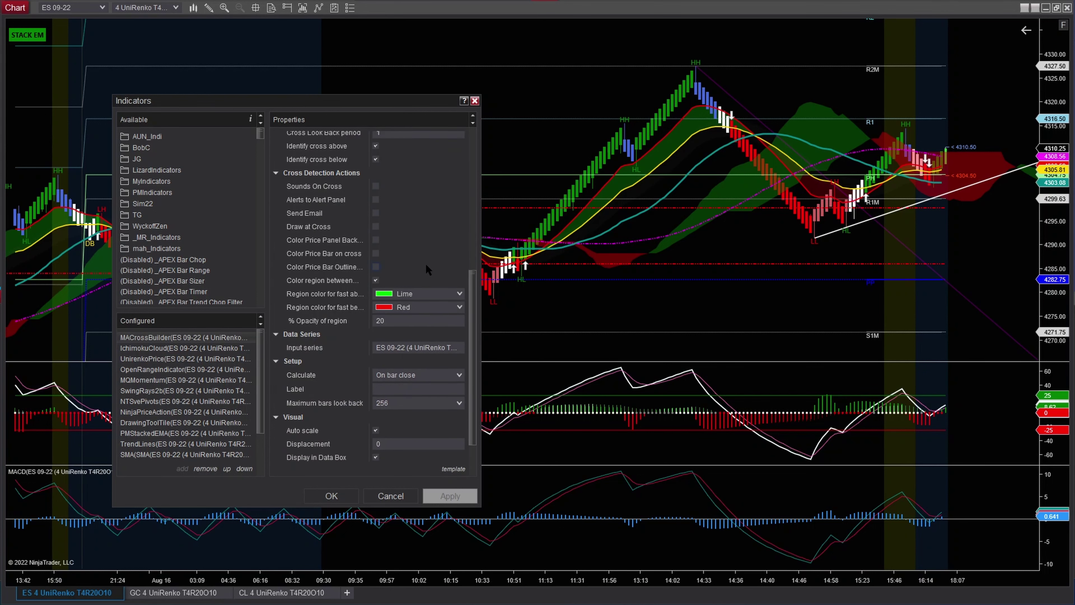
pyautogui.scroll(3, 426, 264)
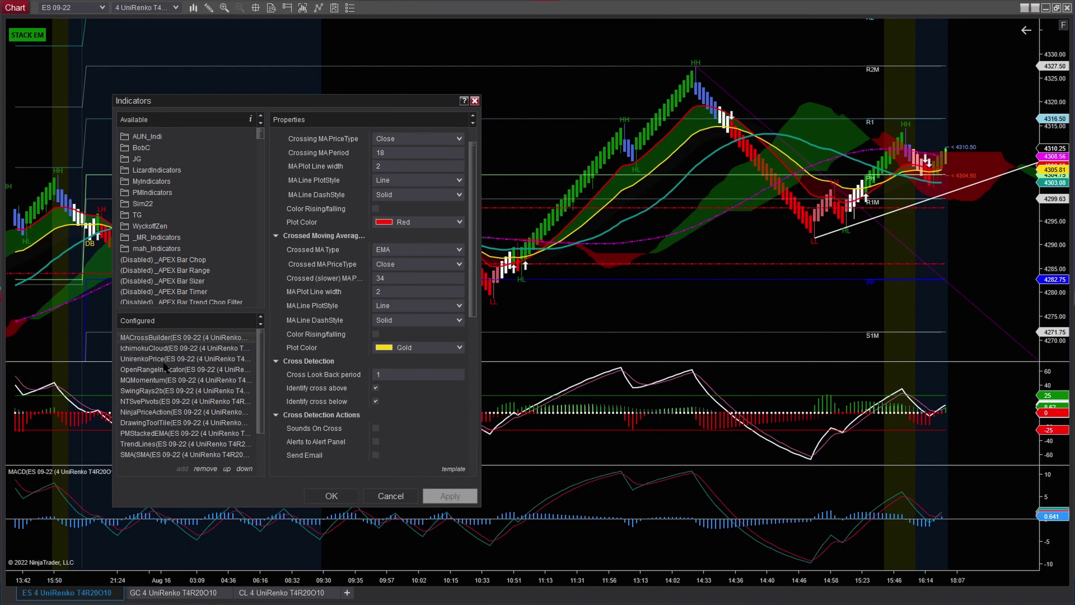
# Step: Review the settings of the configured IchimokuCloud and UnirenkoPrice indicators against their display on the chart
pyautogui.click(180, 348)
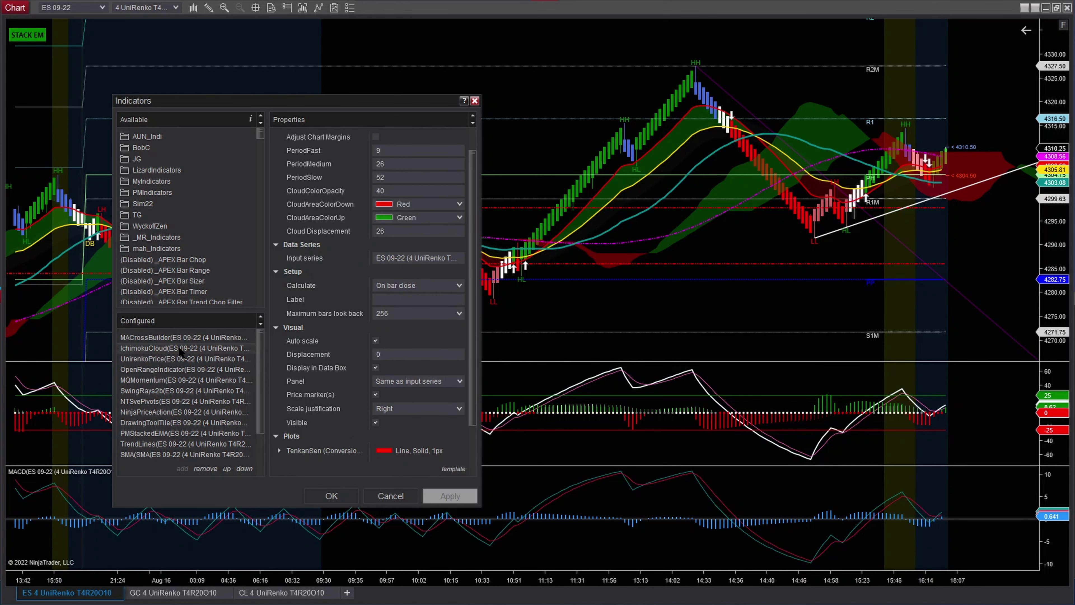
pyautogui.scroll(2, 324, 263)
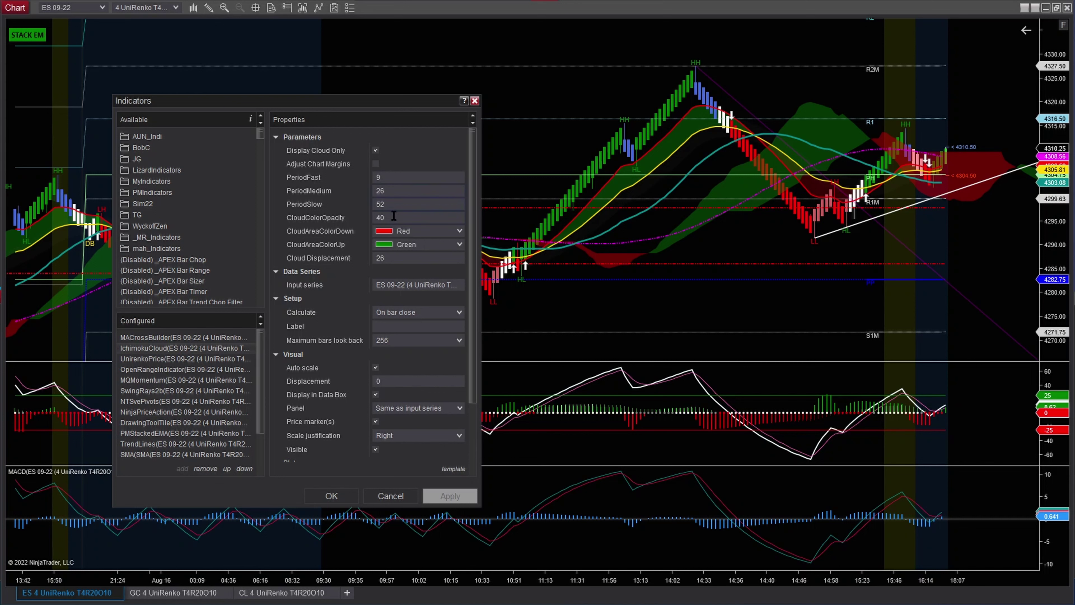
pyautogui.click(176, 360)
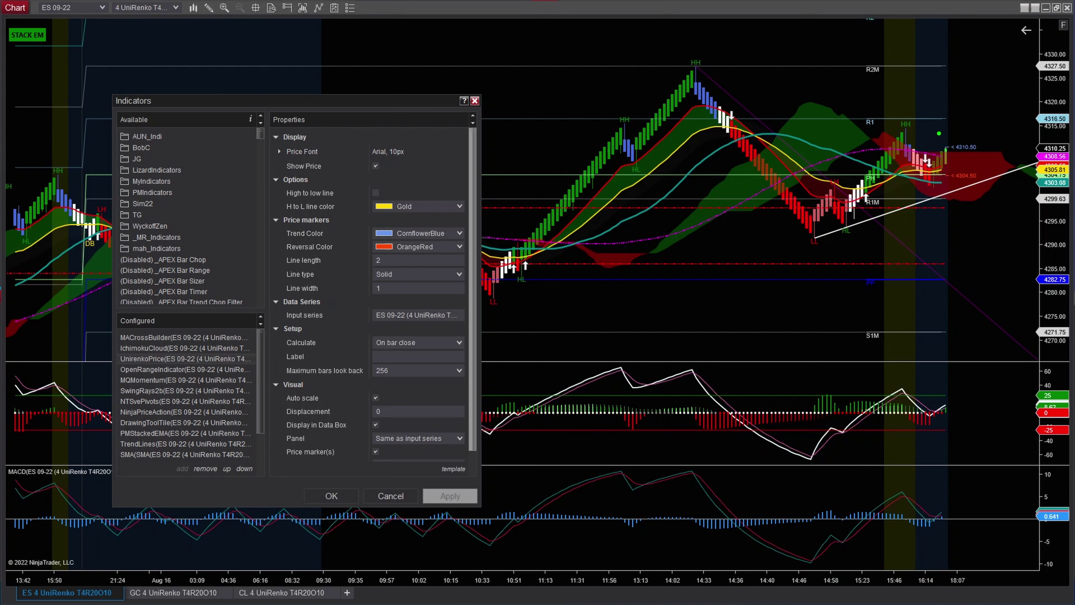
pyautogui.moveTo(930, 135); pyautogui.dragTo(1000, 193)
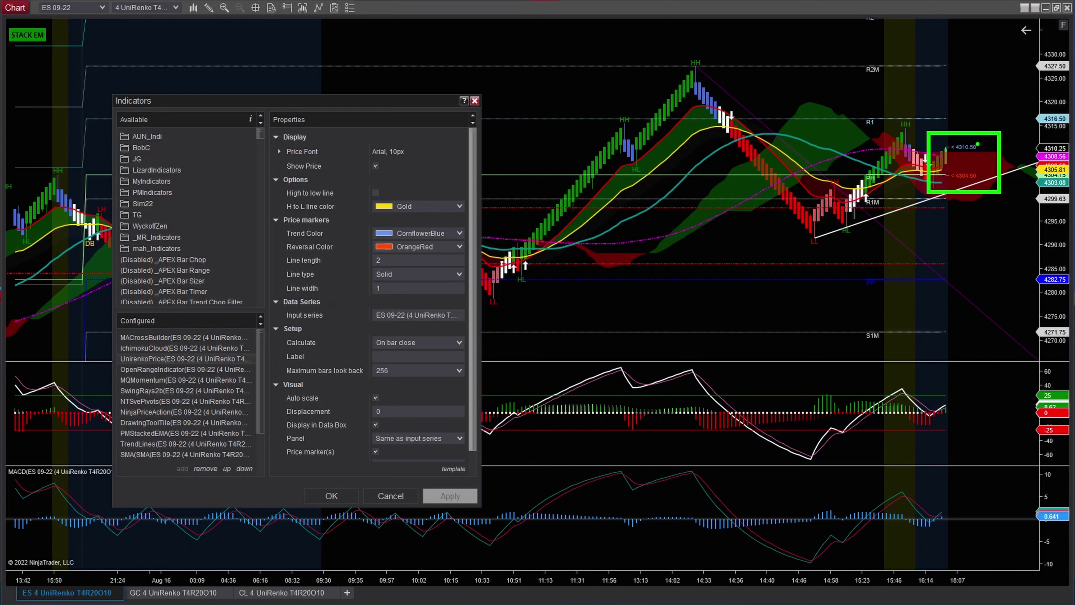
pyautogui.moveTo(977, 145); pyautogui.dragTo(1004, 84)
pyautogui.moveTo(978, 177); pyautogui.dragTo(1016, 214)
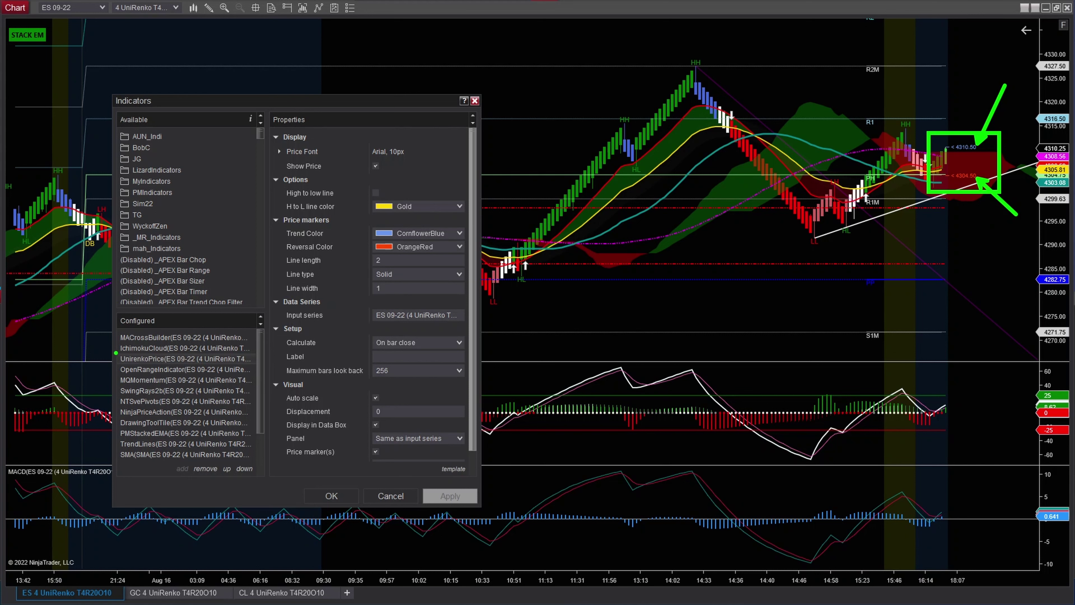
pyautogui.moveTo(114, 352); pyautogui.dragTo(263, 366)
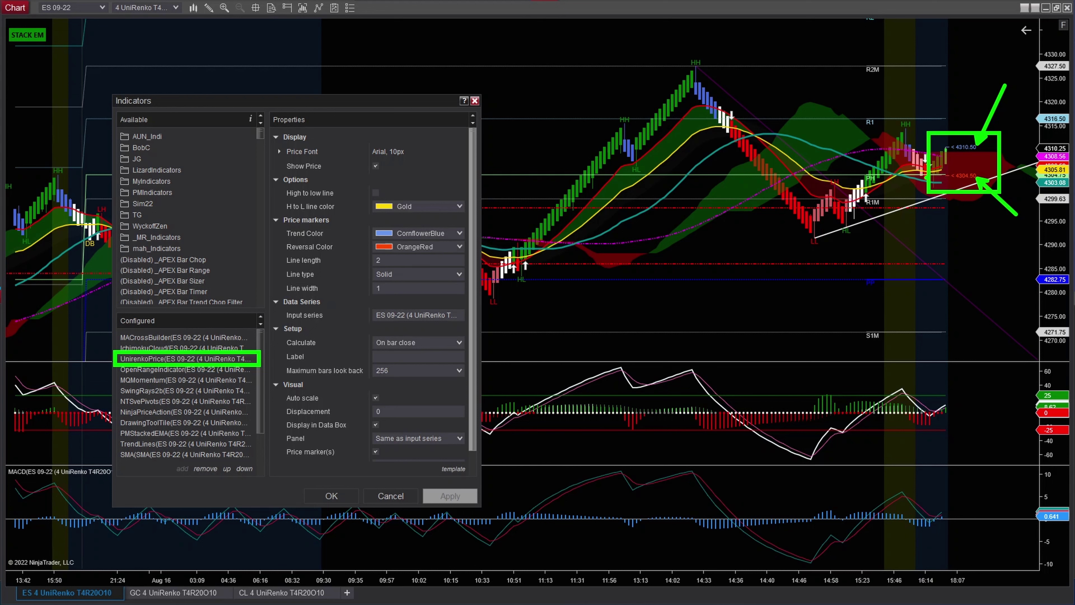
pyautogui.press('Escape')
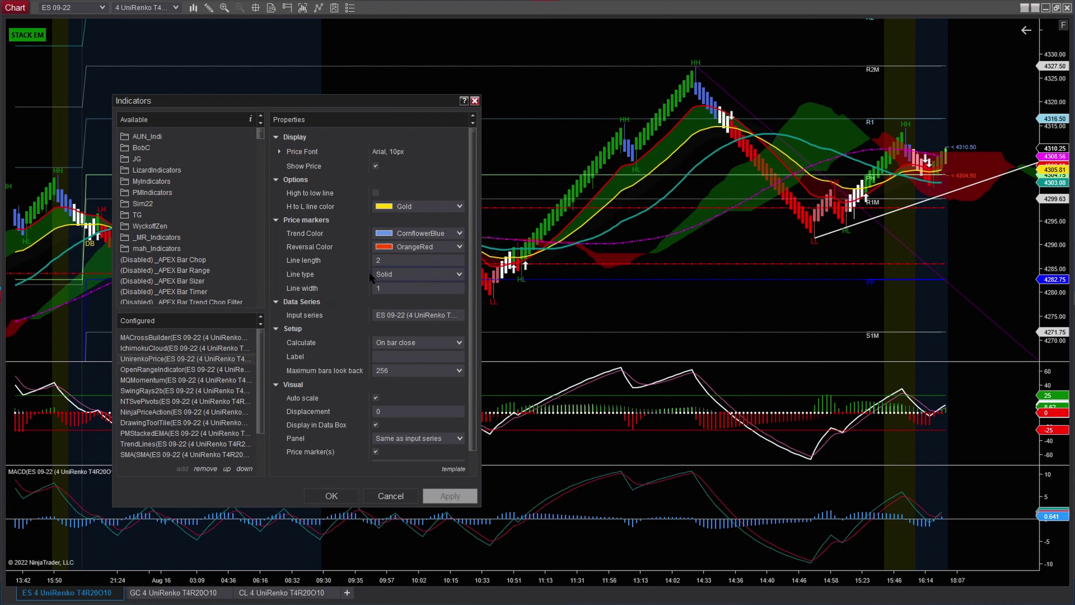
pyautogui.scroll(-1, 407, 275)
pyautogui.scroll(1, 403, 293)
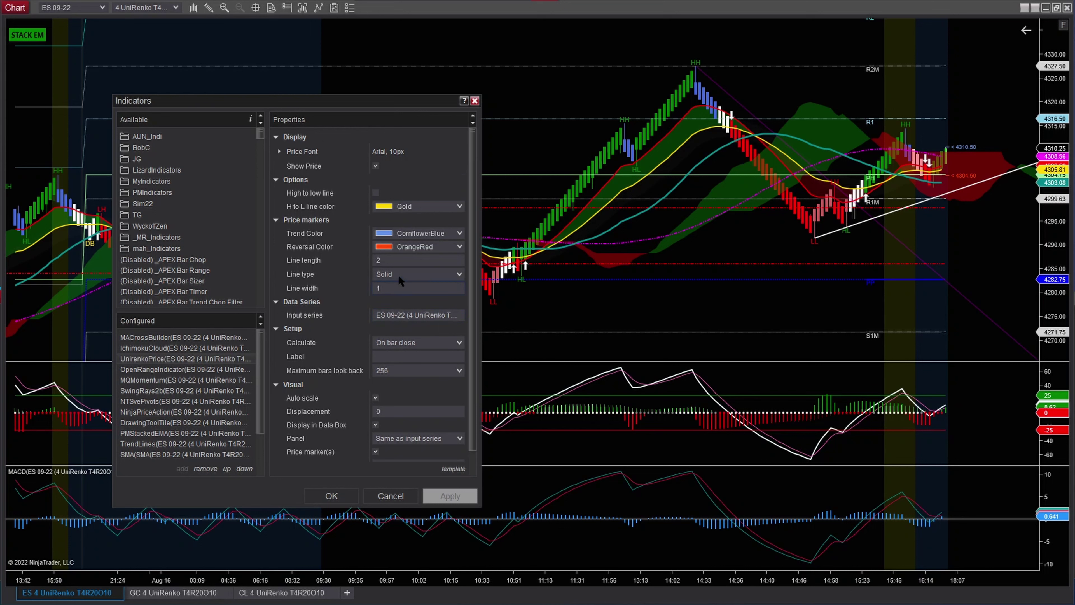
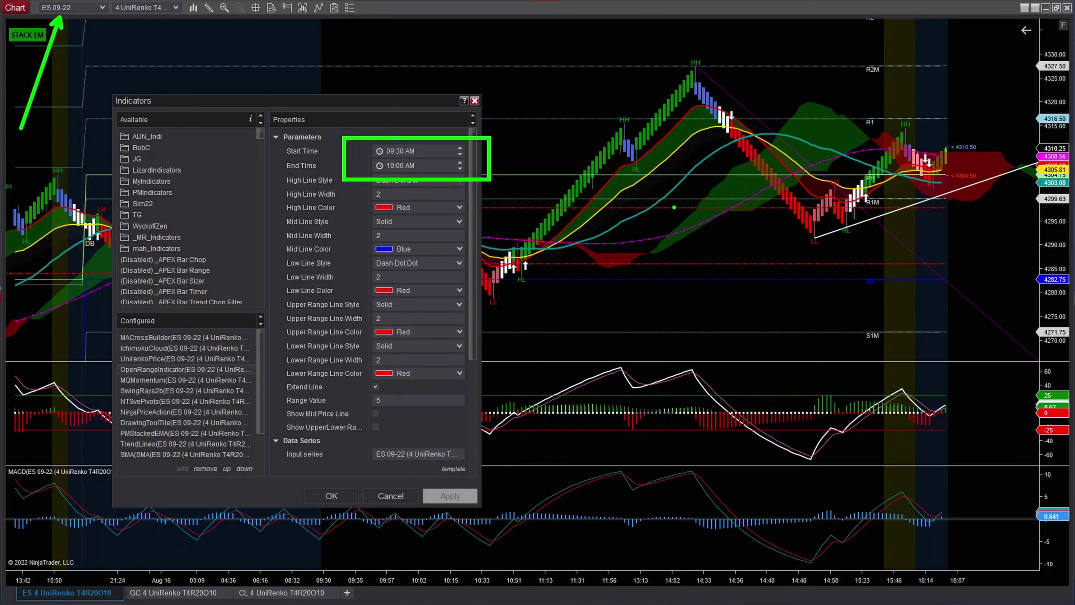
# Step: Compare the OpenRangeIndicator's time range and line style settings with its high and low lines on the chart
pyautogui.moveTo(674, 208); pyautogui.dragTo(619, 248)
pyautogui.hotkey('ctrl', 'z')
pyautogui.moveTo(647, 210); pyautogui.dragTo(595, 236)
pyautogui.moveTo(658, 264); pyautogui.dragTo(608, 293)
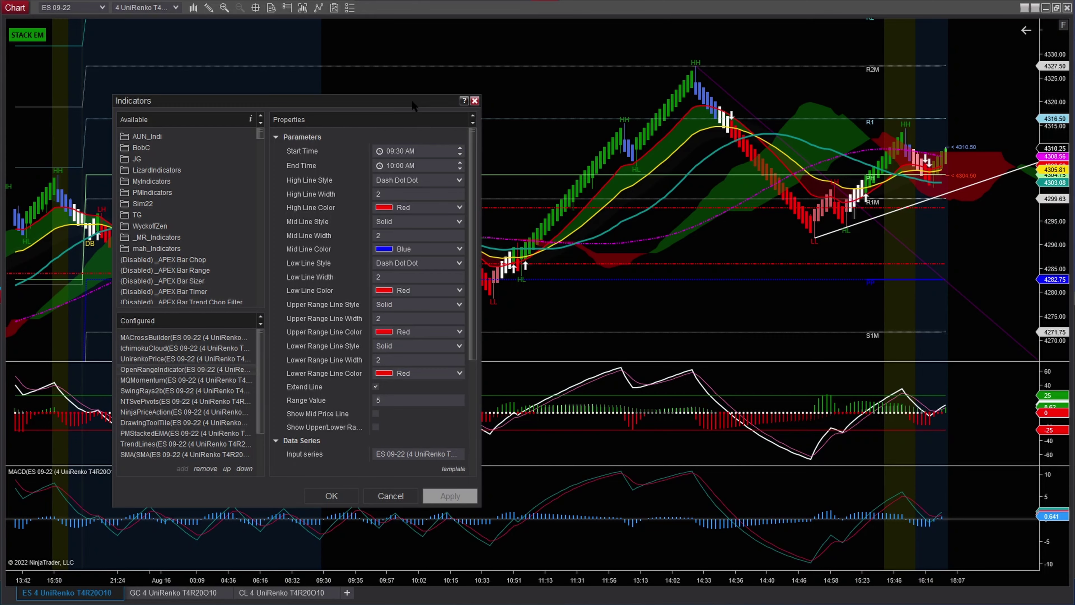
pyautogui.moveTo(412, 101); pyautogui.dragTo(886, 97)
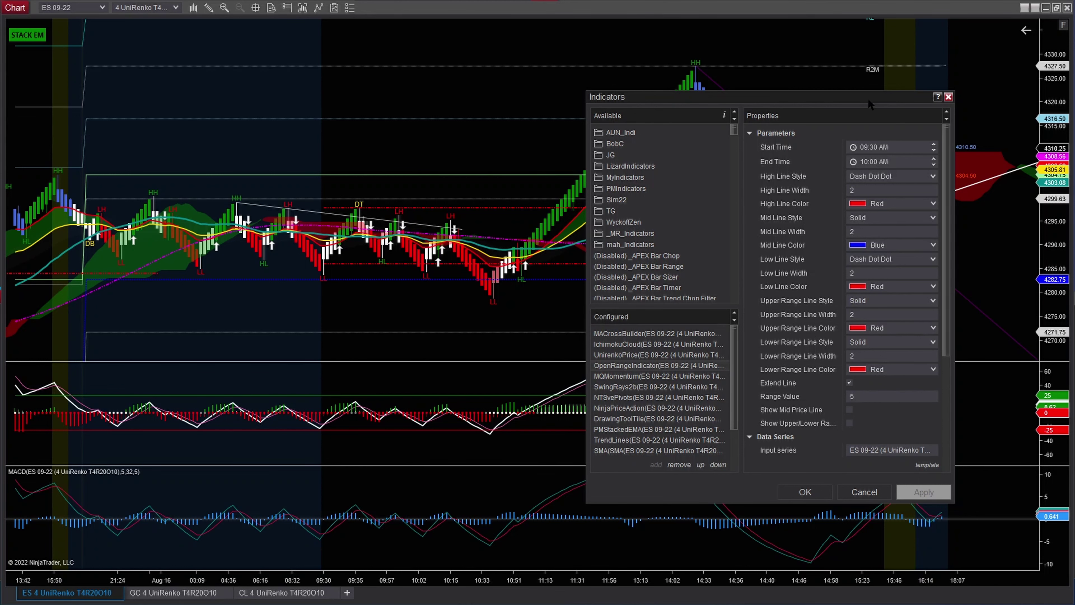
pyautogui.moveTo(868, 98); pyautogui.dragTo(382, 69)
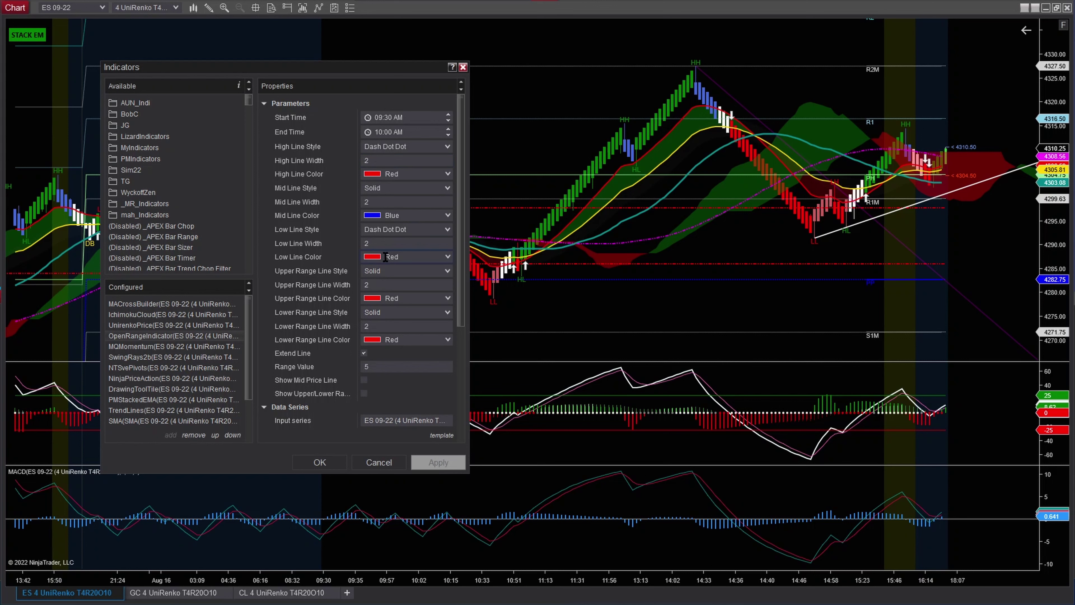
pyautogui.scroll(-1, 384, 273)
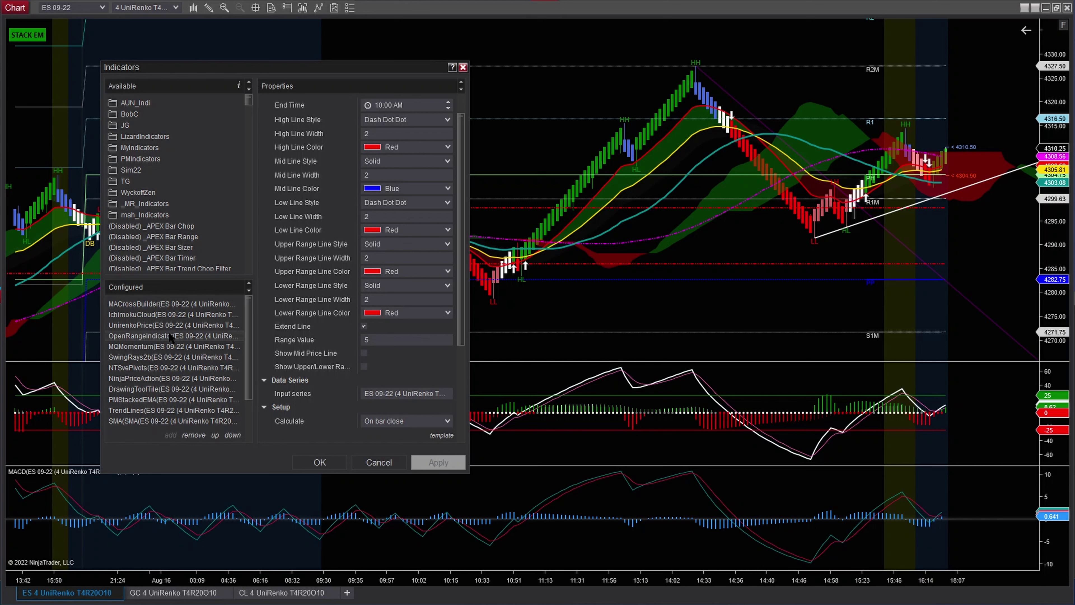
# Step: Examine the MQMomentum indicator's parameters and plots alongside its lines and histogram in the lower chart pane
pyautogui.click(146, 350)
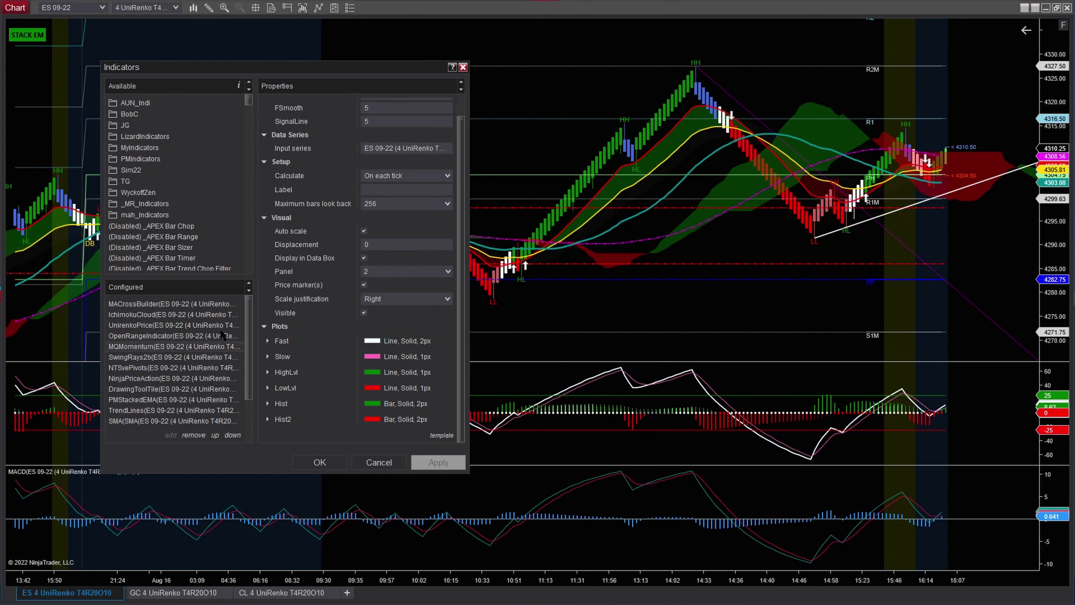
pyautogui.scroll(1, 373, 227)
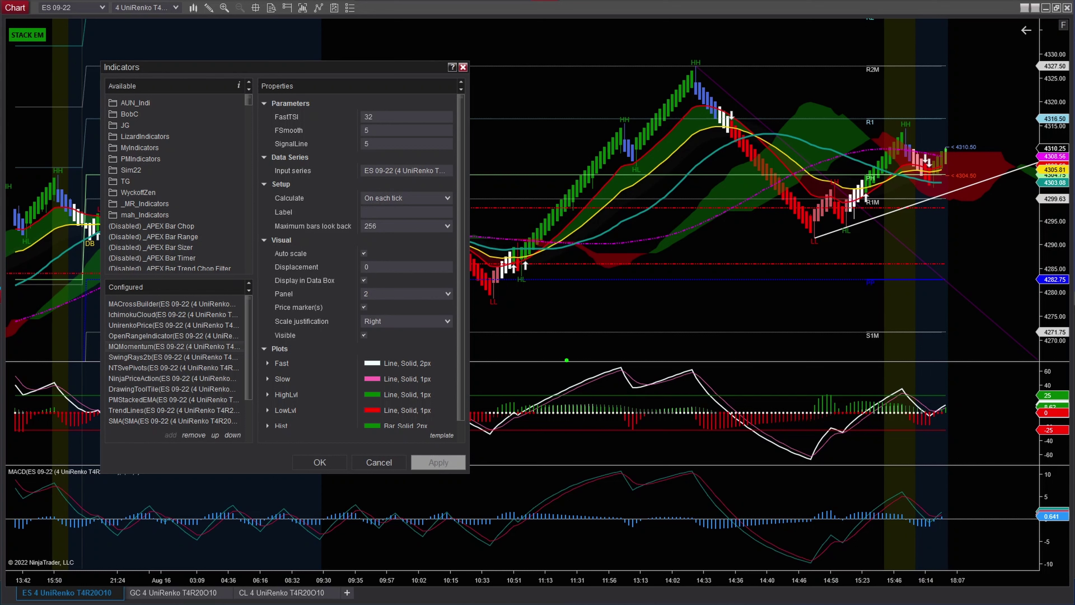
pyautogui.moveTo(496, 430)
pyautogui.mouseDown()
pyautogui.moveTo(622, 370)
pyautogui.moveTo(648, 383)
pyautogui.moveTo(691, 373)
pyautogui.moveTo(735, 414)
pyautogui.moveTo(809, 454)
pyautogui.moveTo(904, 390)
pyautogui.mouseUp()
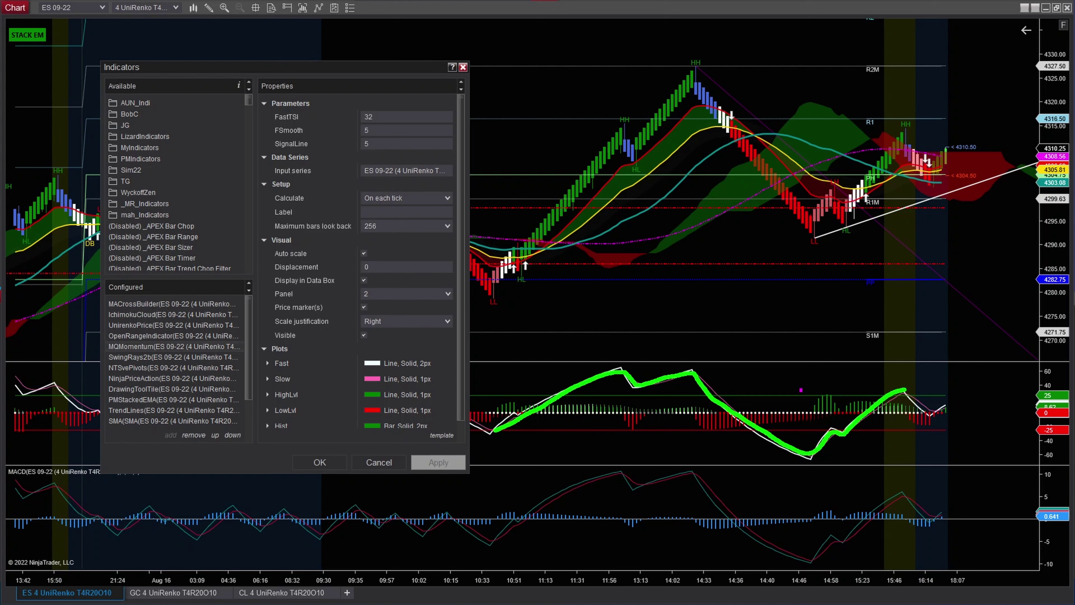
pyautogui.moveTo(801, 389); pyautogui.dragTo(847, 417)
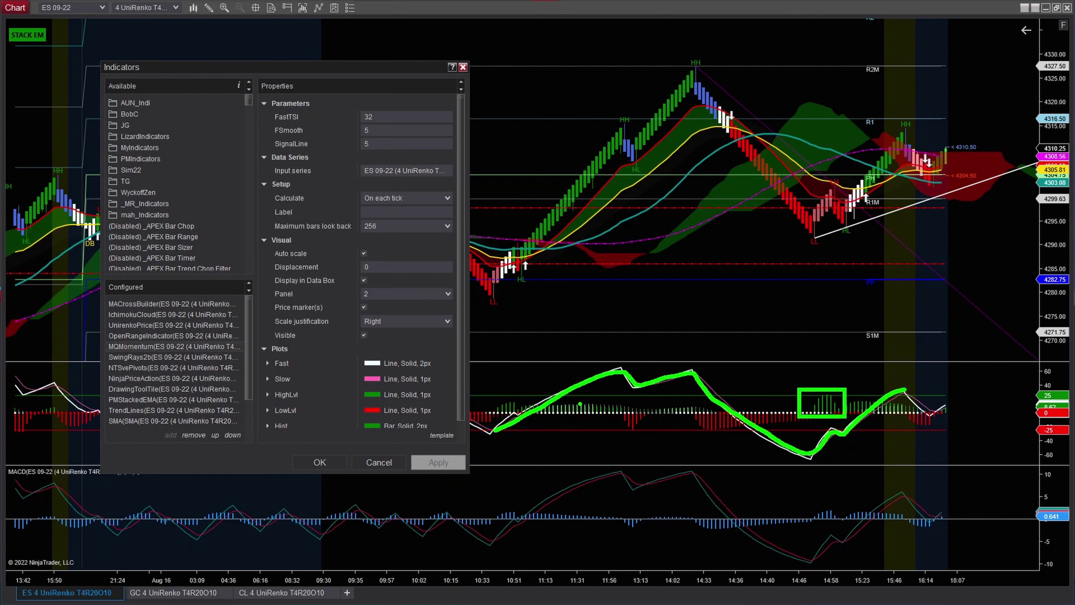
pyautogui.moveTo(576, 400); pyautogui.dragTo(731, 433)
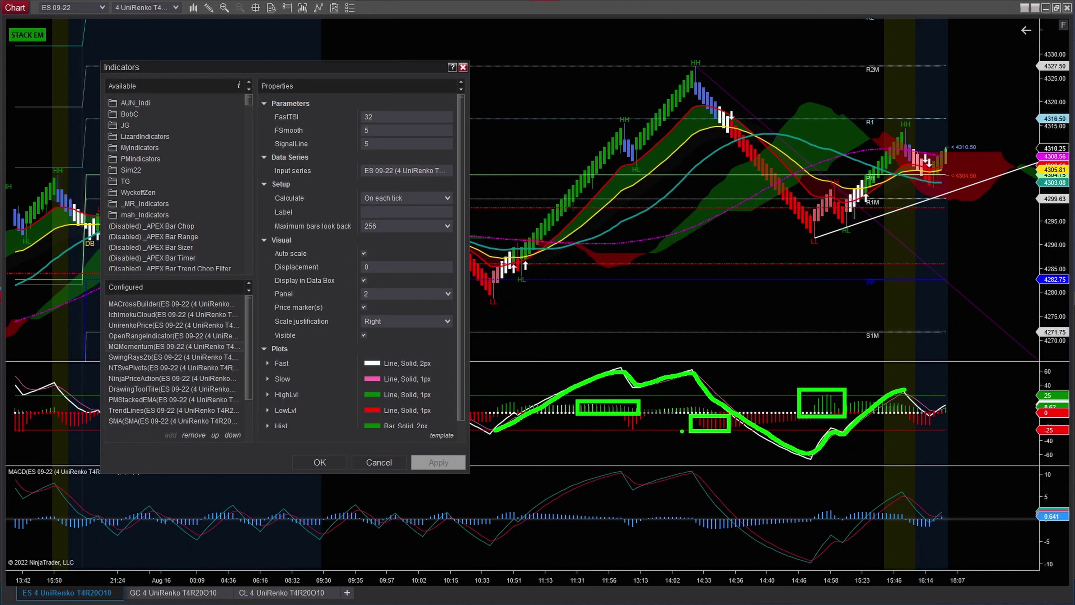
pyautogui.press('Escape')
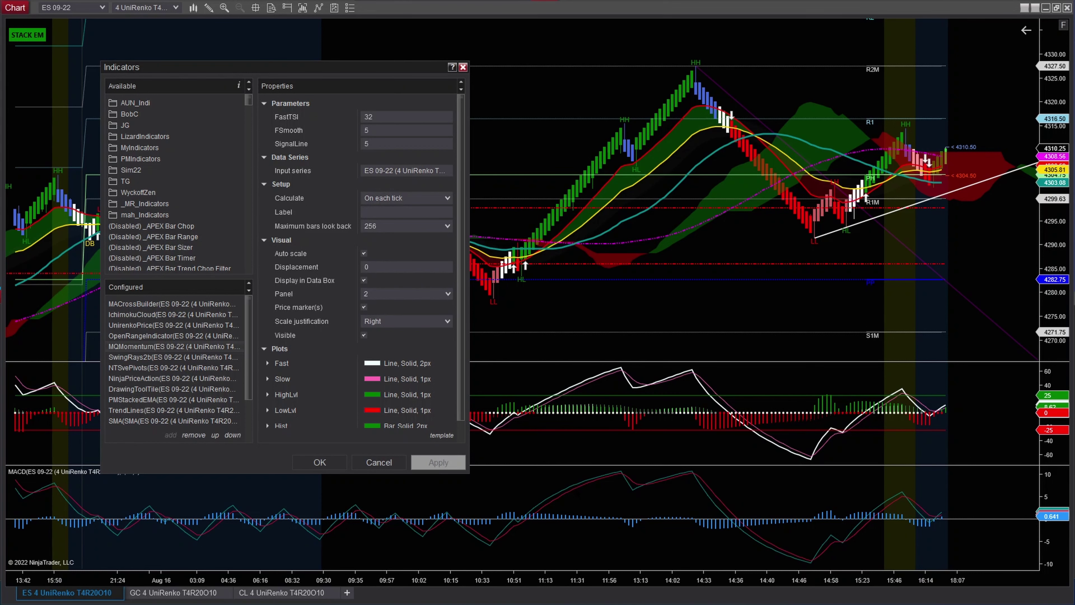
pyautogui.moveTo(312, 68); pyautogui.dragTo(372, 69)
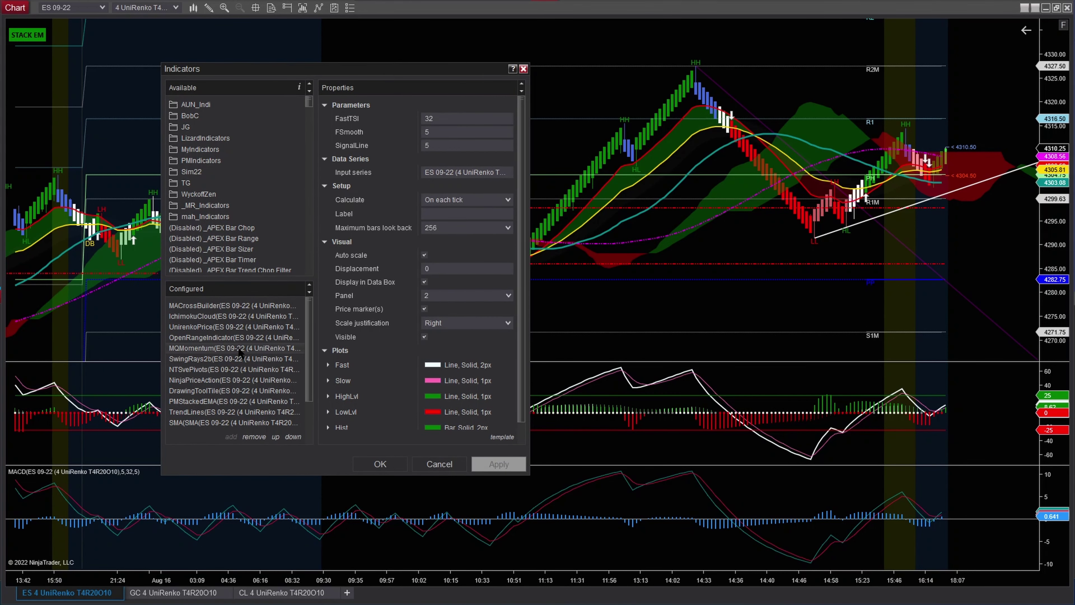
# Step: Move the MACD indicator up the configured list so that it sits directly below MQMomentum
pyautogui.scroll(-2, 240, 364)
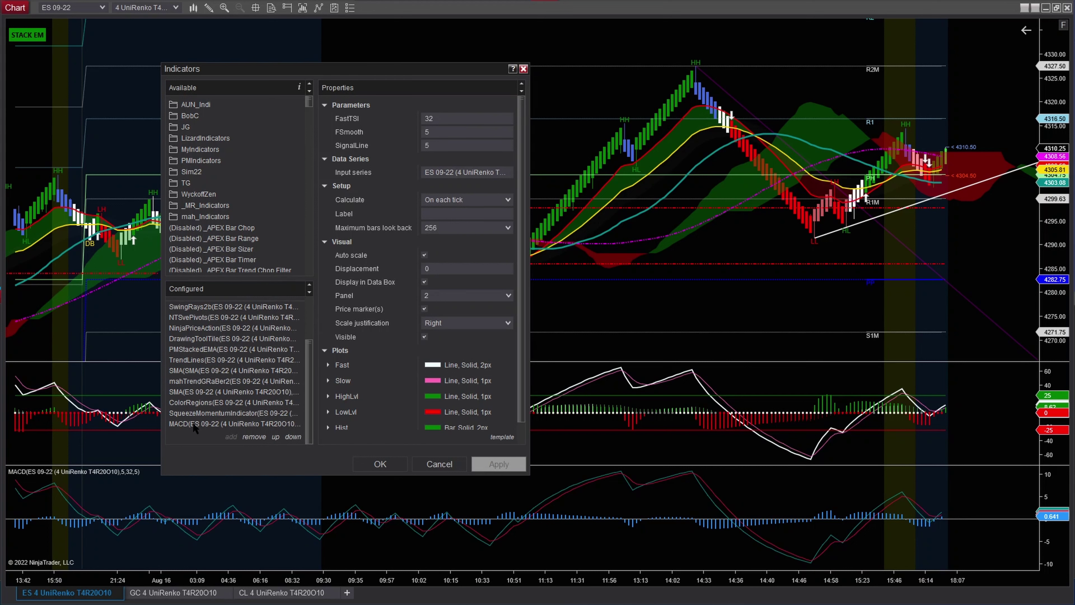
pyautogui.click(195, 425)
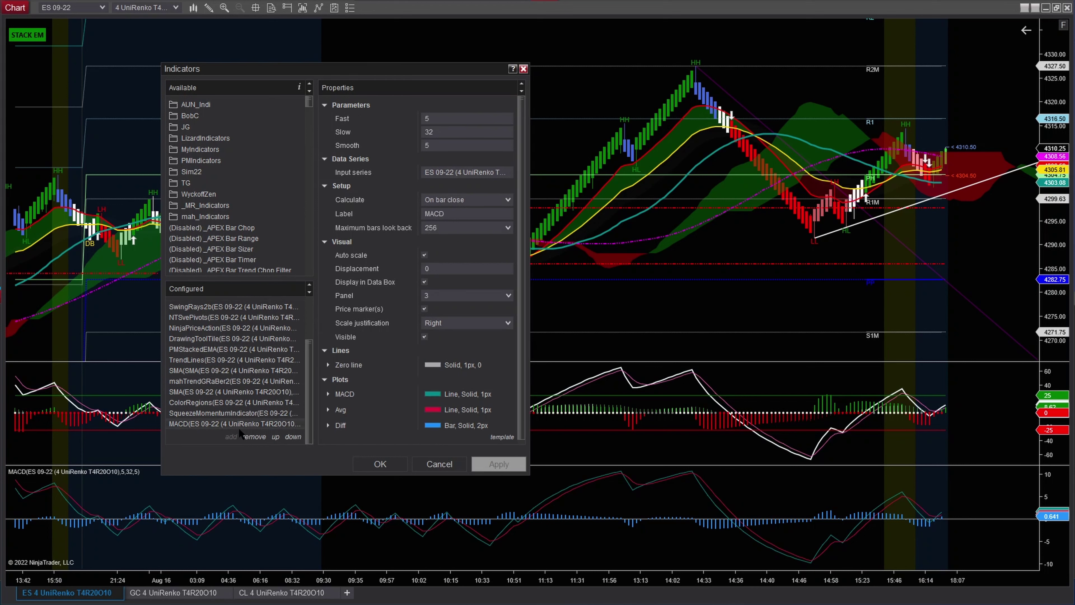
pyautogui.click(272, 436)
pyautogui.click(273, 437)
pyautogui.click(273, 437)
pyautogui.click(273, 436)
pyautogui.click(273, 436)
pyautogui.click(273, 437)
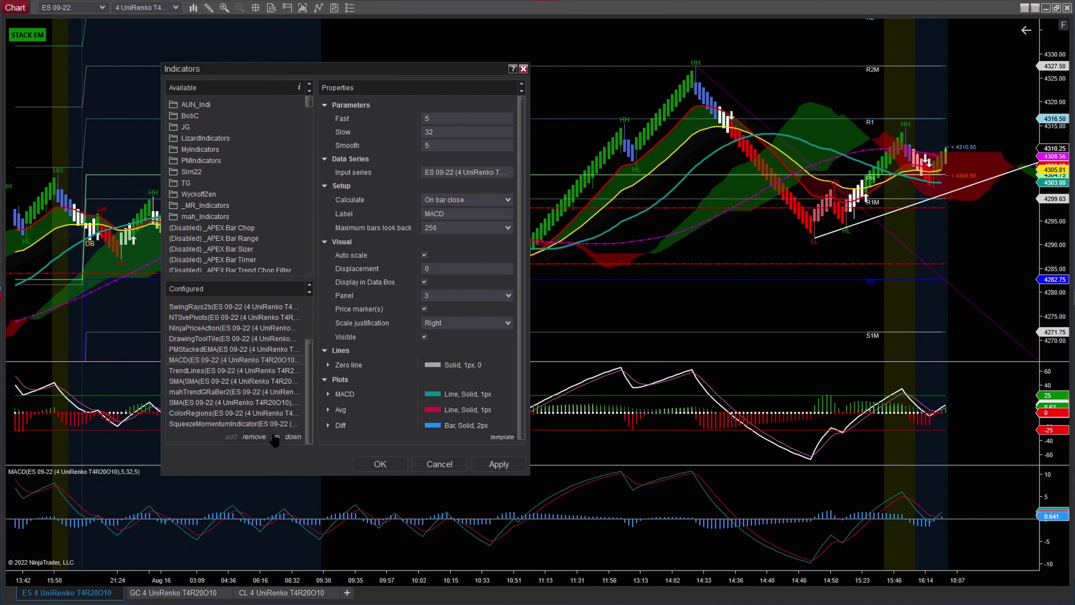
pyautogui.click(273, 436)
pyautogui.click(273, 437)
pyautogui.click(273, 437)
pyautogui.scroll(2, 253, 376)
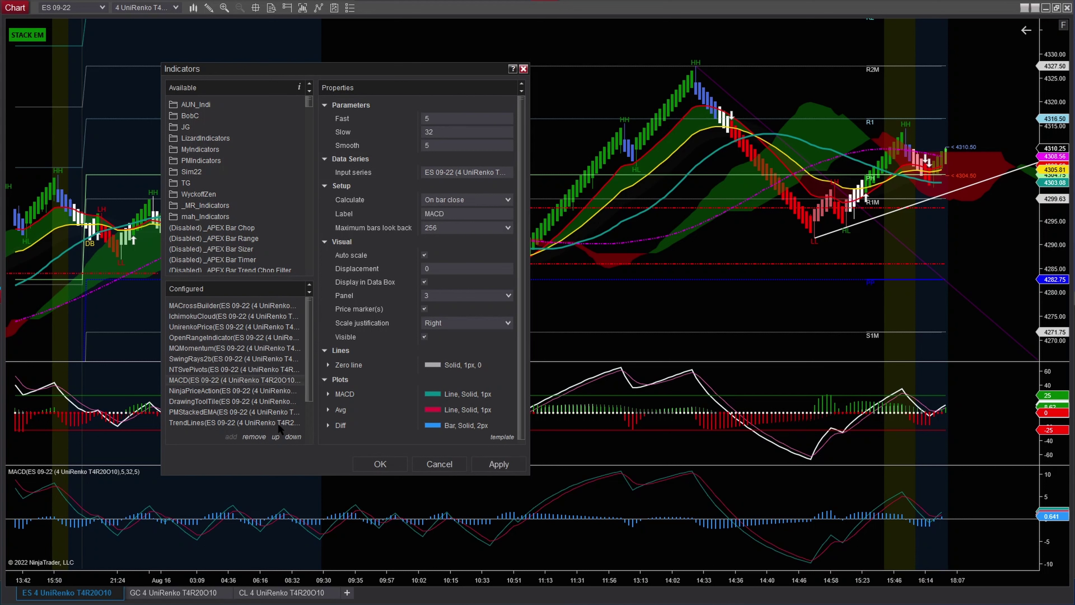
pyautogui.click(273, 436)
pyautogui.click(273, 437)
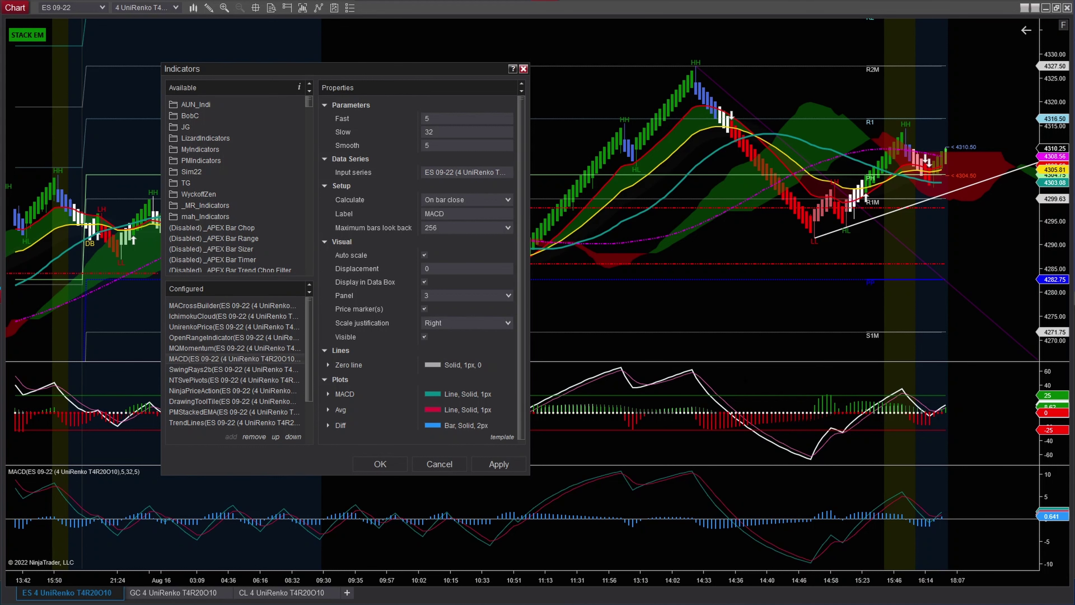
# Step: Examine where the momentum line falls below the -25 level and climbs back above it in the momentum pane
pyautogui.moveTo(453, 67); pyautogui.dragTo(392, 70)
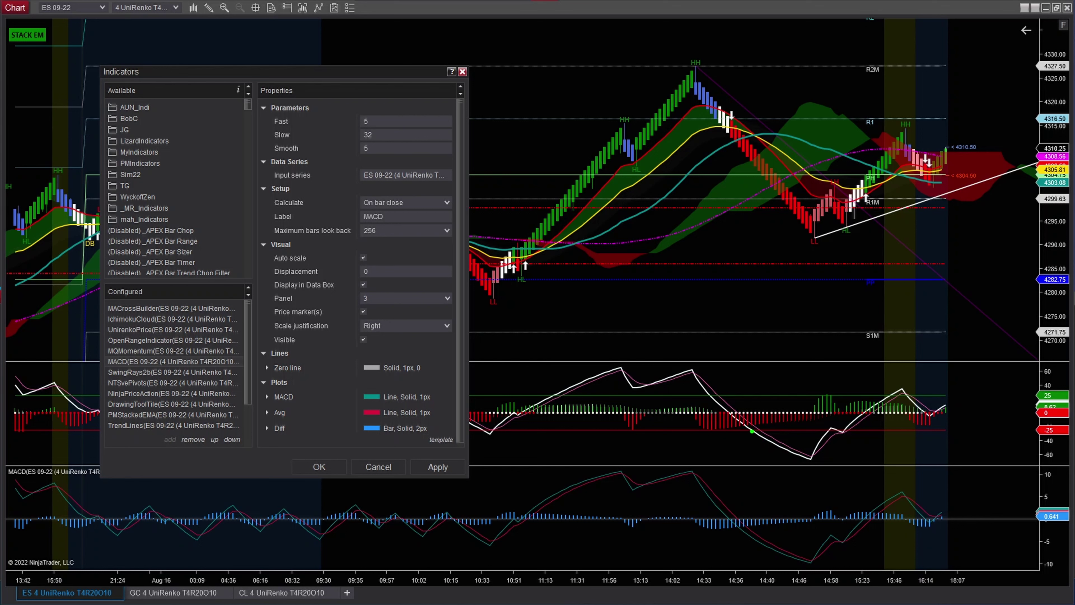
pyautogui.moveTo(752, 431)
pyautogui.mouseDown()
pyautogui.moveTo(792, 435)
pyautogui.moveTo(864, 415)
pyautogui.moveTo(703, 346)
pyautogui.moveTo(676, 362)
pyautogui.mouseUp()
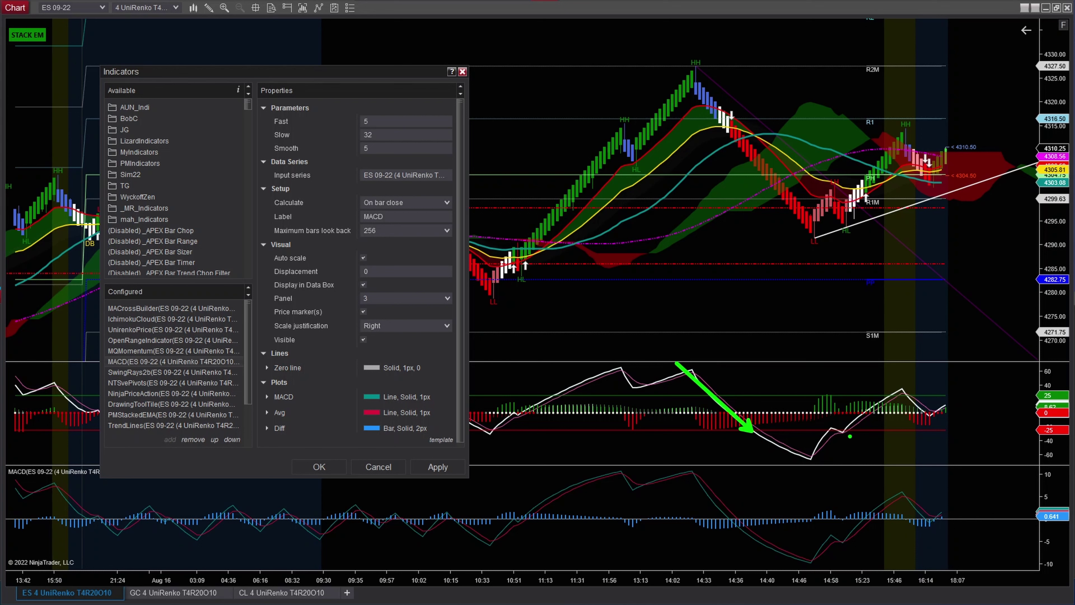
pyautogui.moveTo(849, 435); pyautogui.dragTo(895, 449)
pyautogui.moveTo(756, 430); pyautogui.dragTo(854, 463)
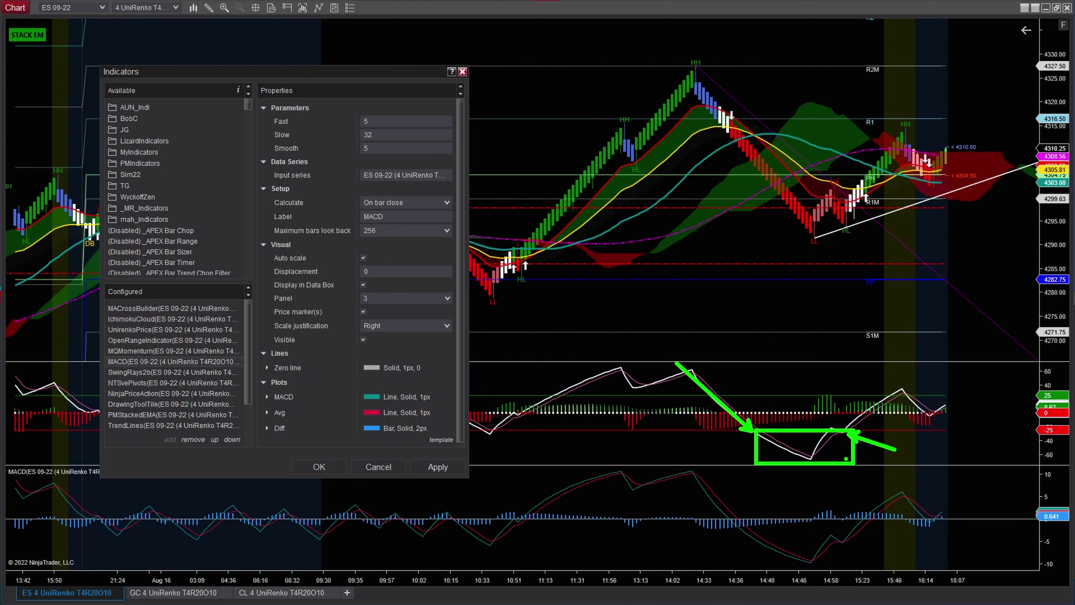
pyautogui.press('Escape')
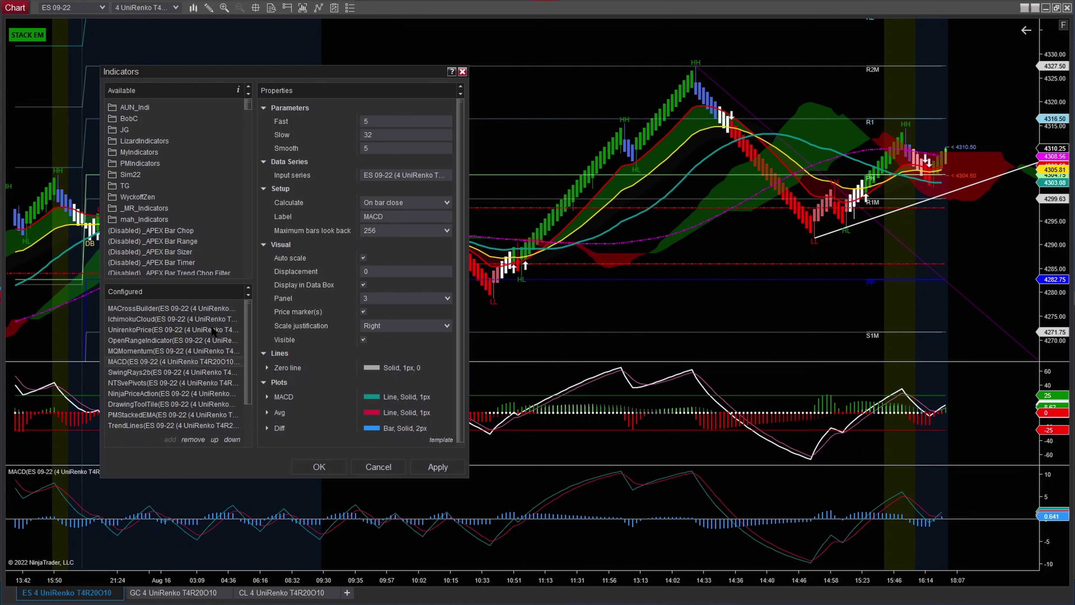
# Step: Review SwingRays2b's settings, make the indicator visible and apply the change to the chart
pyautogui.click(150, 351)
pyautogui.click(151, 373)
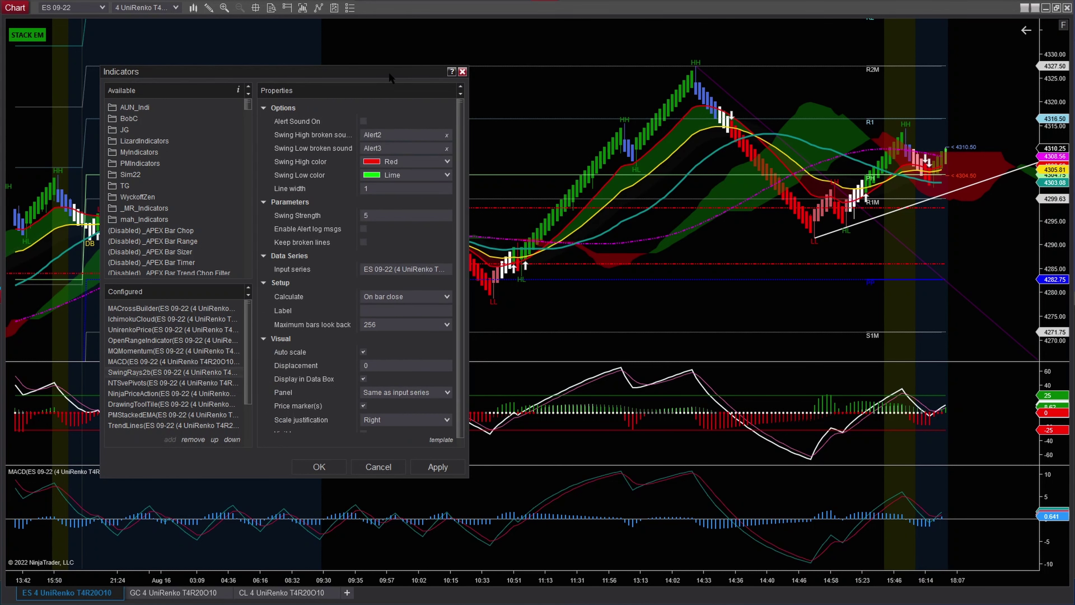
pyautogui.moveTo(389, 72); pyautogui.dragTo(473, 76)
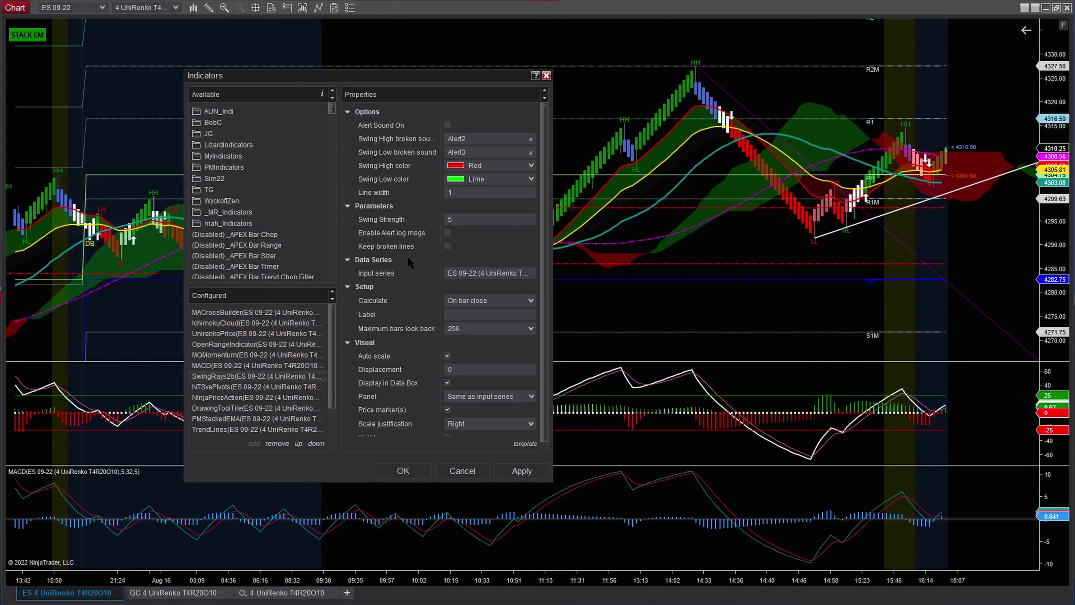
pyautogui.scroll(-1, 442, 261)
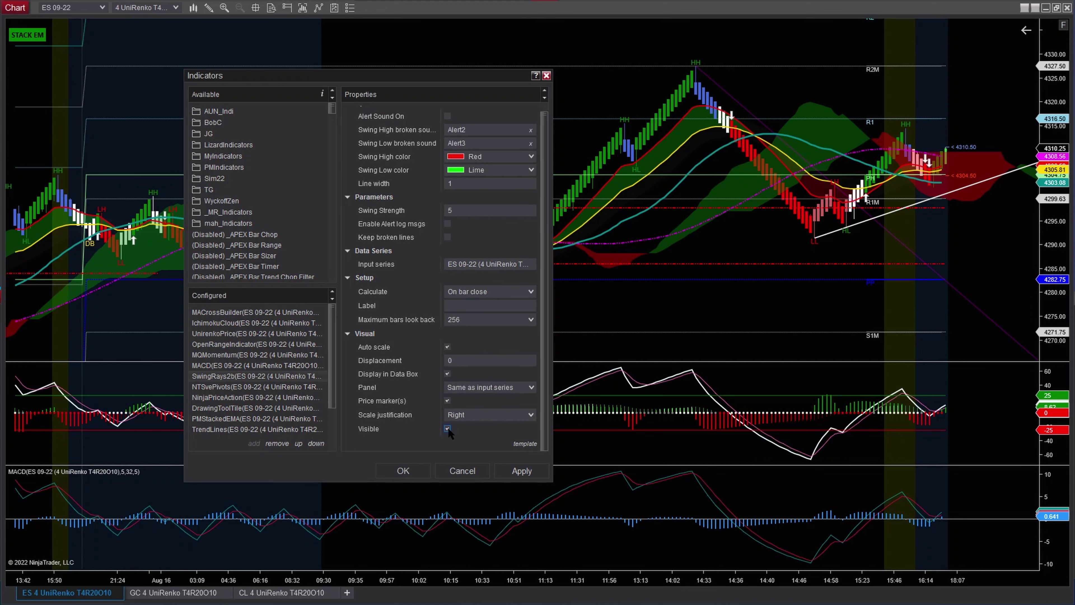
pyautogui.click(522, 471)
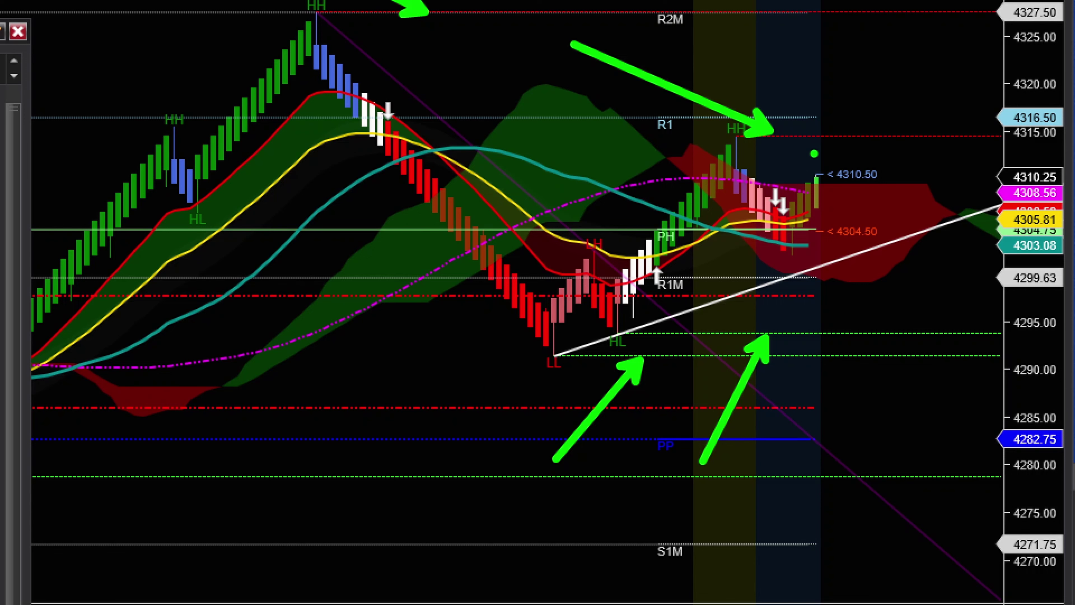
# Step: Turn off SwingRays2b's visibility and apply the change to the chart
pyautogui.hotkey('ctrl', 'i')
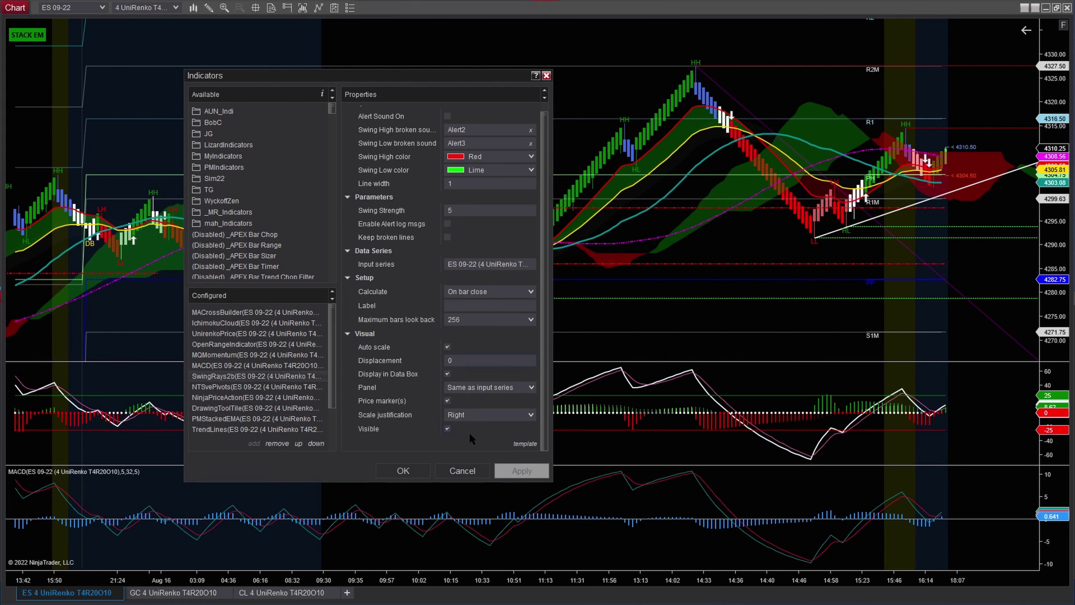
pyautogui.click(447, 429)
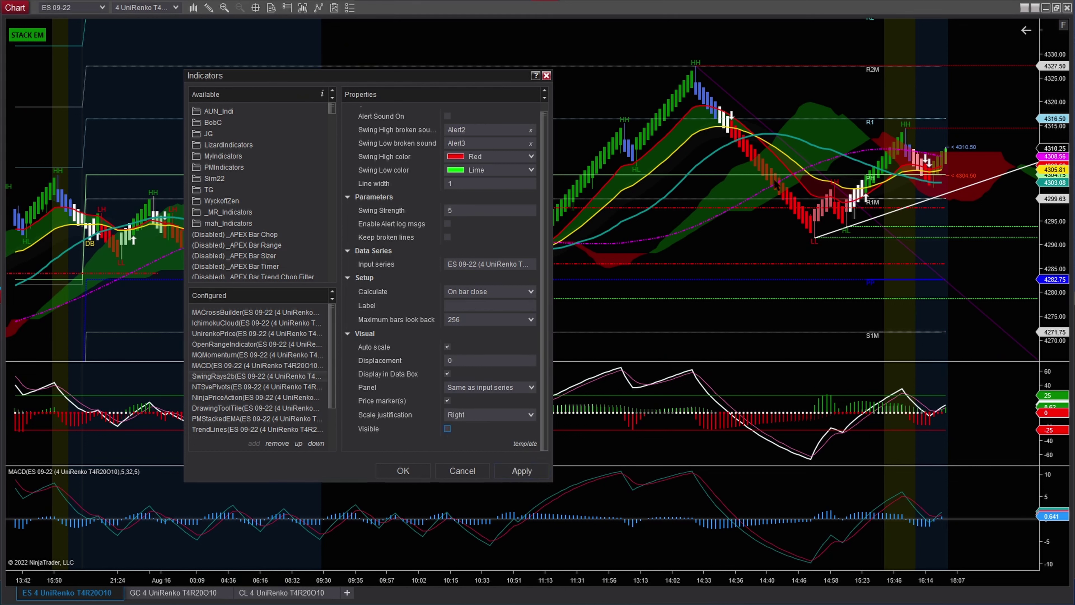
pyautogui.click(518, 471)
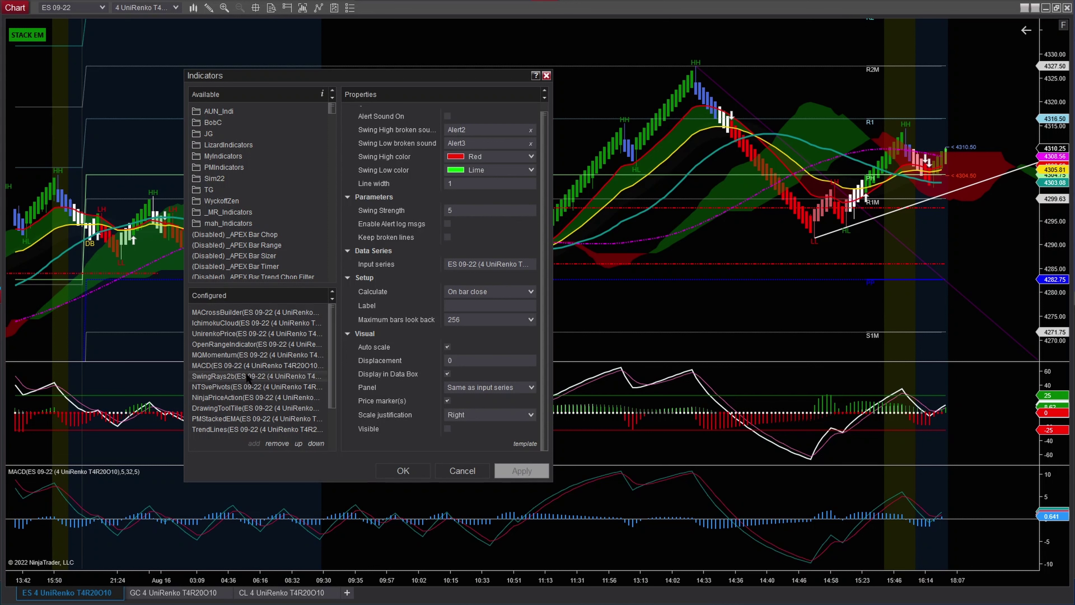
# Step: Compare NTSvePivots' parameters and pivot plot styles, including the PP line's details, with the pivot levels on the chart
pyautogui.click(232, 388)
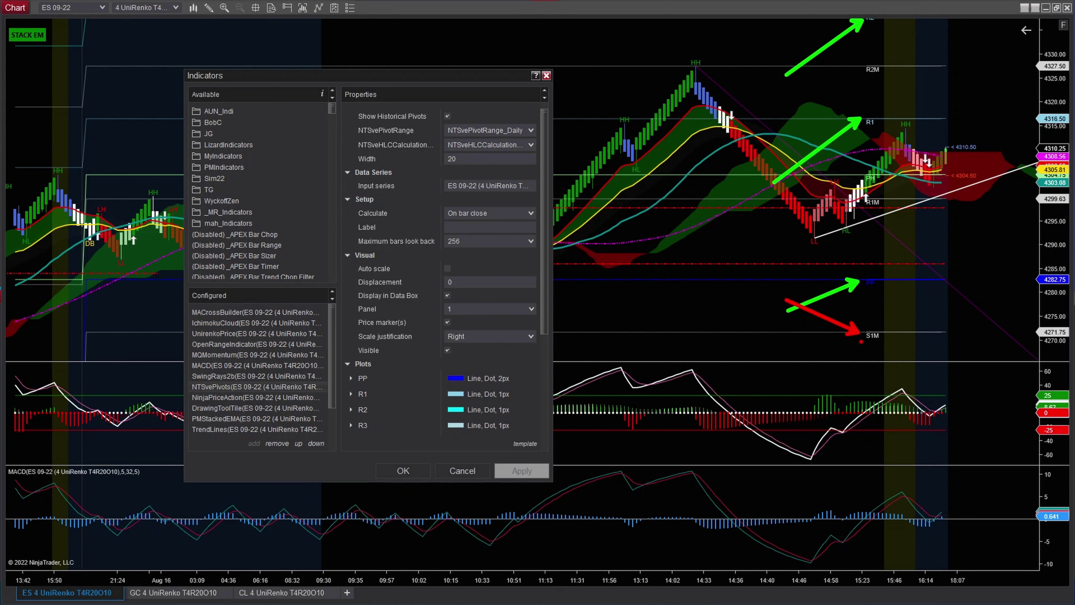
pyautogui.press('Escape')
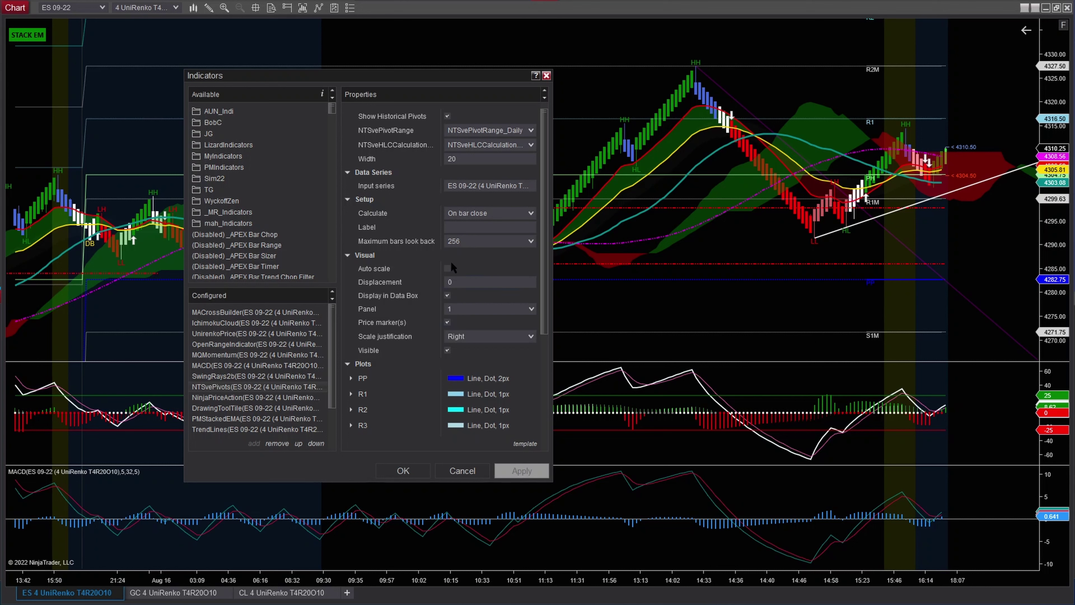
pyautogui.scroll(1, 436, 181)
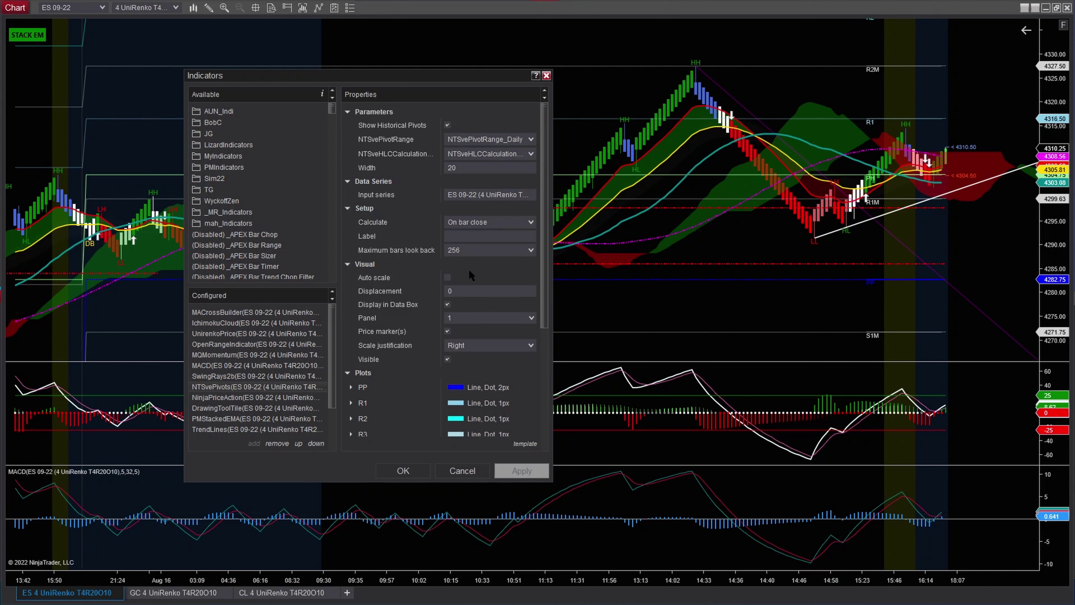
pyautogui.scroll(-5, 470, 273)
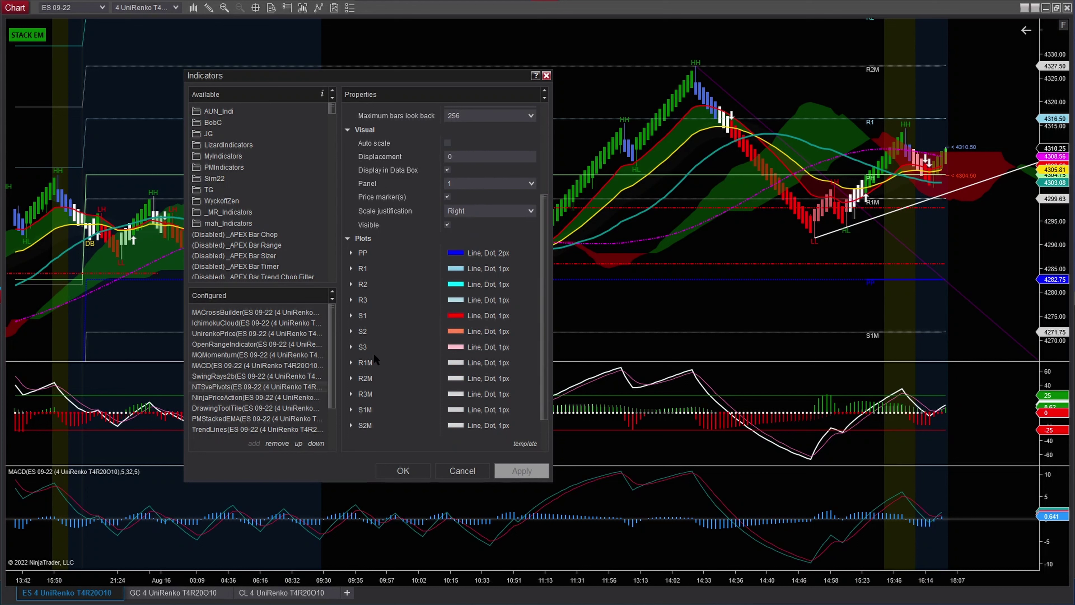
pyautogui.click(351, 254)
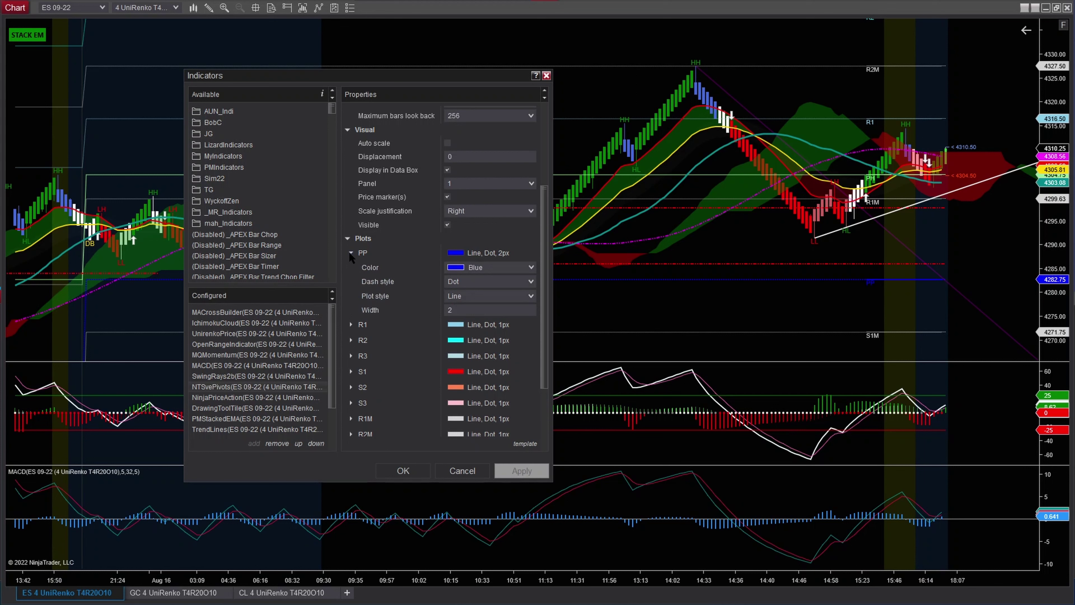
pyautogui.click(351, 254)
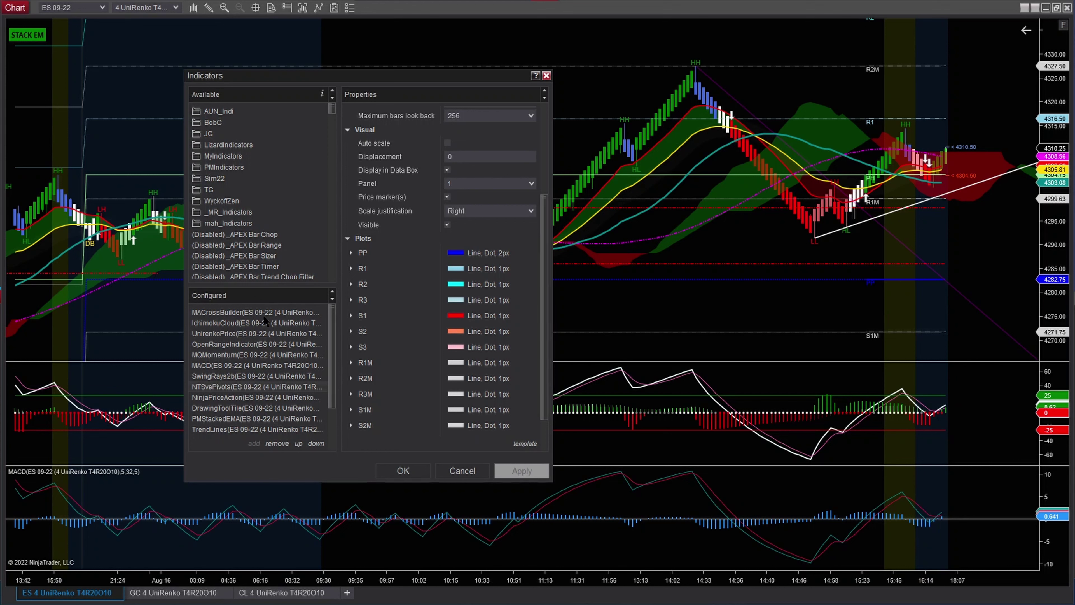
# Step: Review NinjaPriceAction's label colors and its strength, text offset and look-back parameters
pyautogui.click(245, 400)
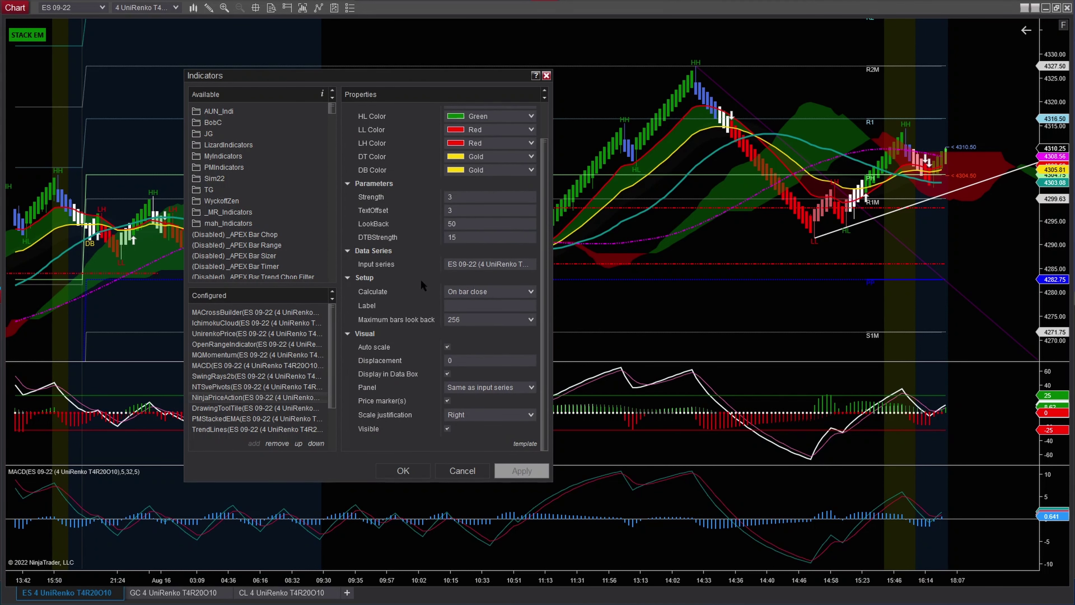
pyautogui.moveTo(400, 75); pyautogui.dragTo(277, 71)
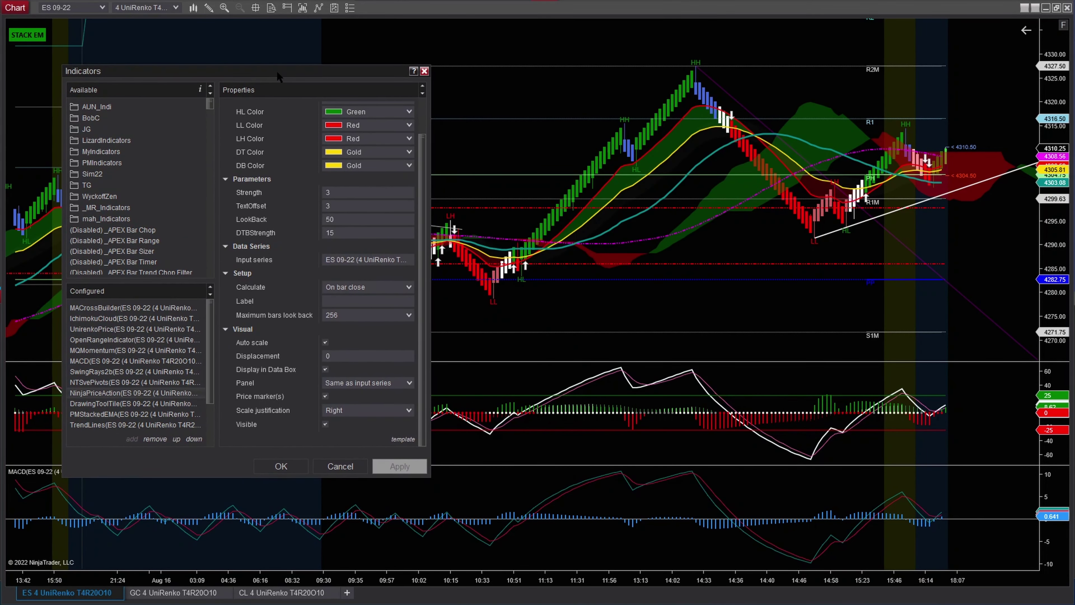
pyautogui.scroll(2, 303, 183)
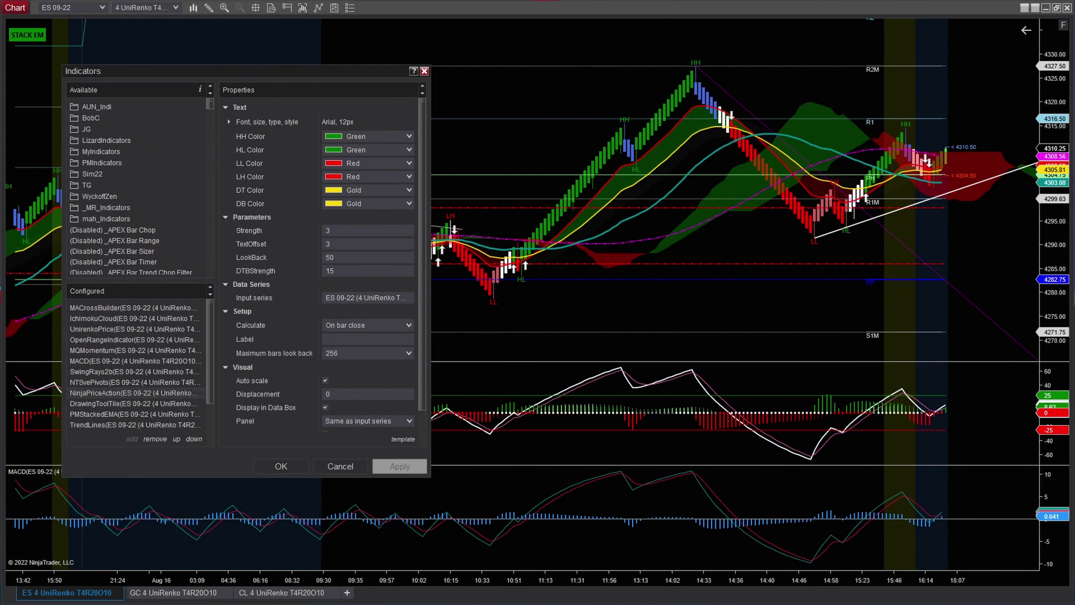
pyautogui.moveTo(364, 73); pyautogui.dragTo(933, 138)
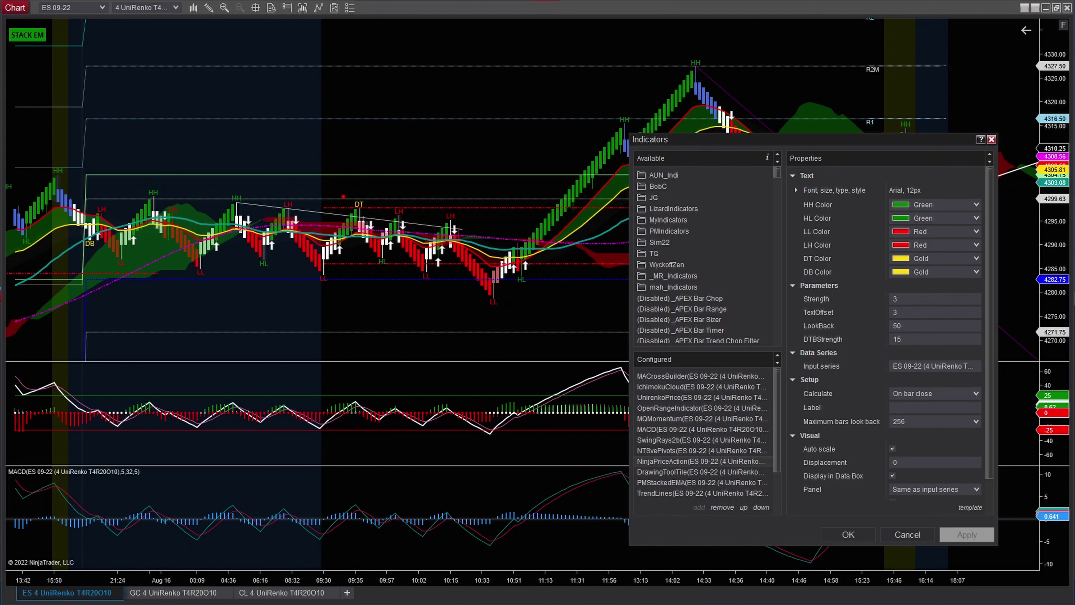
# Step: Examine the price action labels on the chart's swing points, from the DT high through the following highs and lows
pyautogui.moveTo(342, 195); pyautogui.dragTo(376, 215)
pyautogui.moveTo(372, 253); pyautogui.dragTo(398, 274)
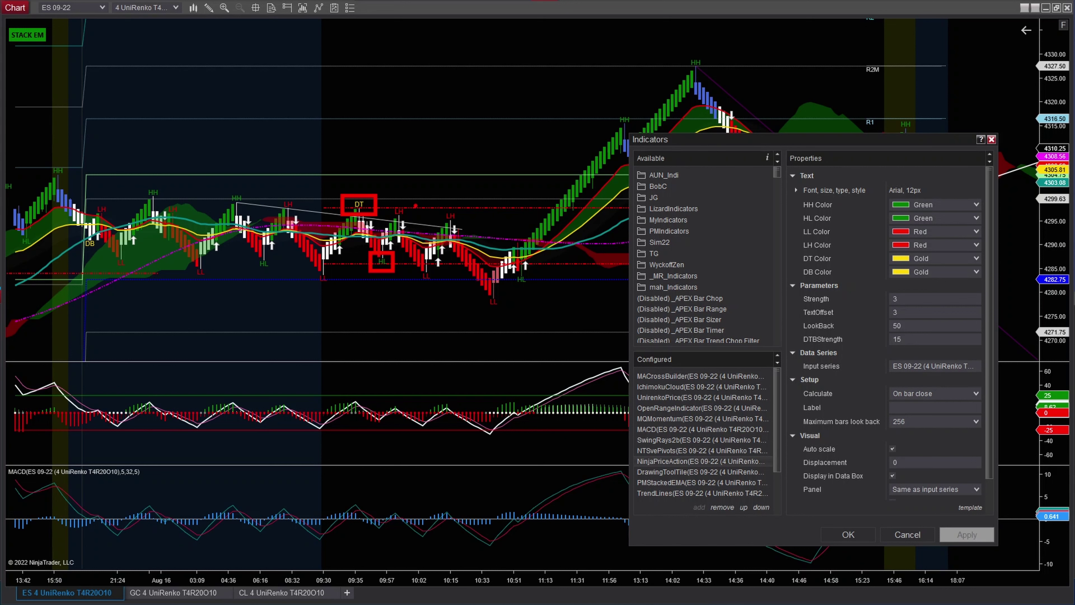
pyautogui.moveTo(389, 202)
pyautogui.mouseDown()
pyautogui.moveTo(413, 223)
pyautogui.moveTo(468, 227)
pyautogui.mouseUp()
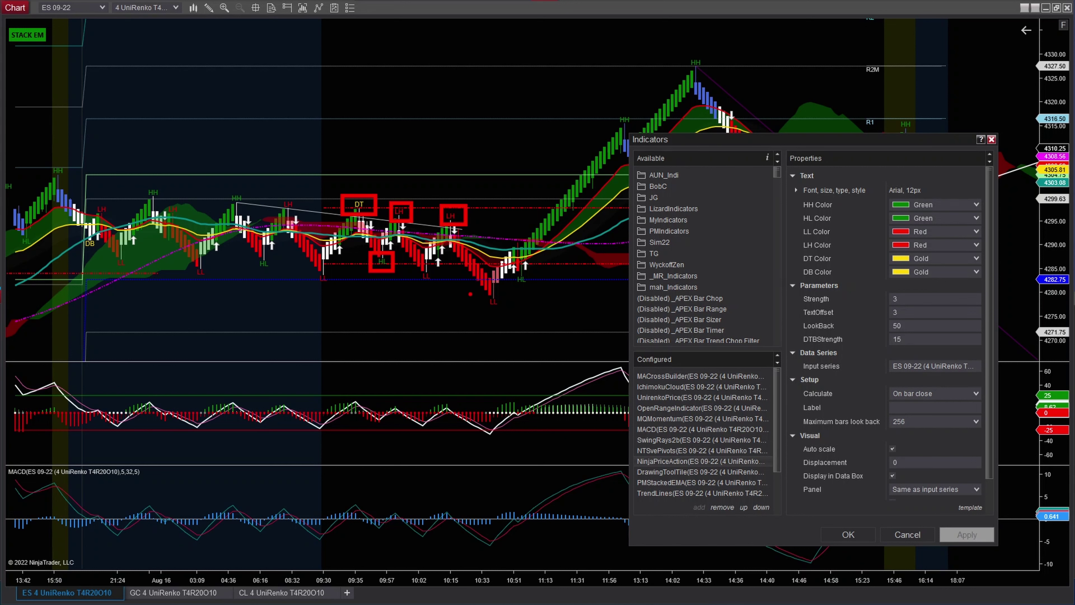
pyautogui.moveTo(415, 267); pyautogui.dragTo(503, 307)
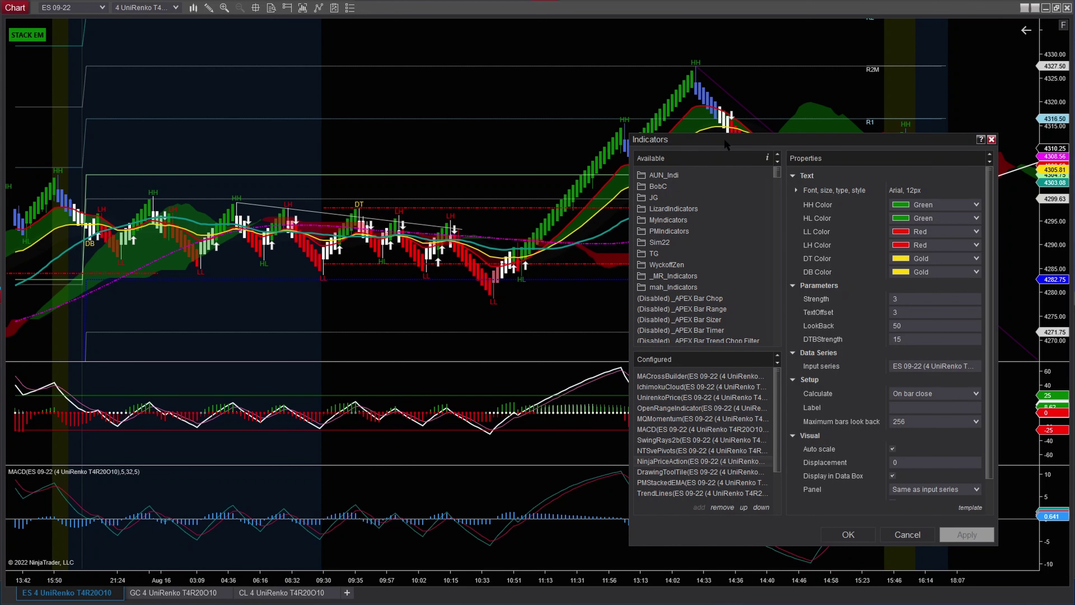
# Step: Review the configured DrawingToolTile indicator's settings, then close the indicator settings
pyautogui.moveTo(725, 138); pyautogui.dragTo(369, 60)
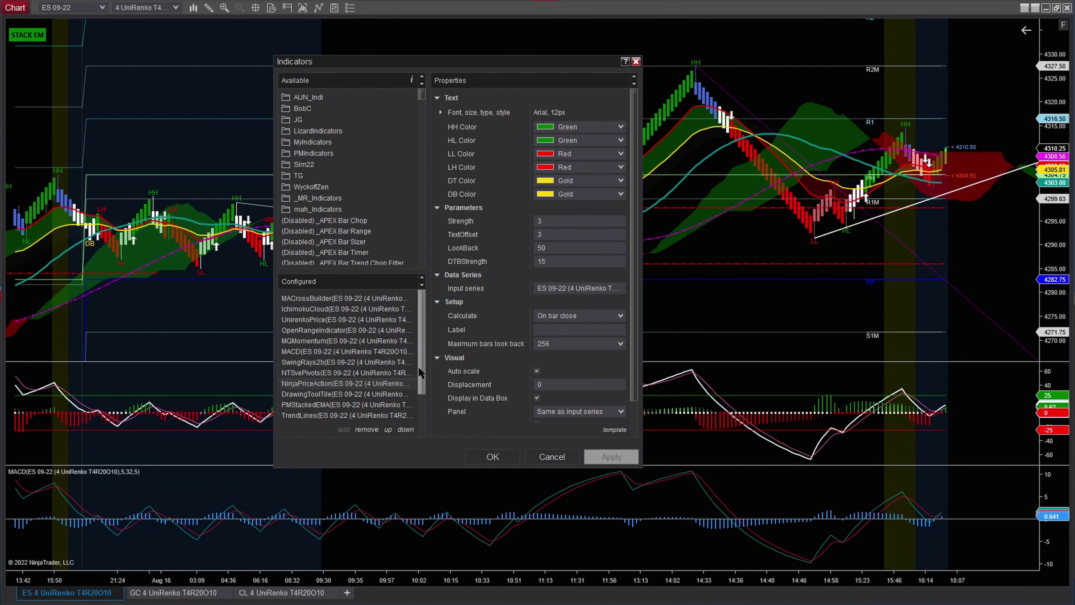
pyautogui.moveTo(422, 366); pyautogui.dragTo(419, 389)
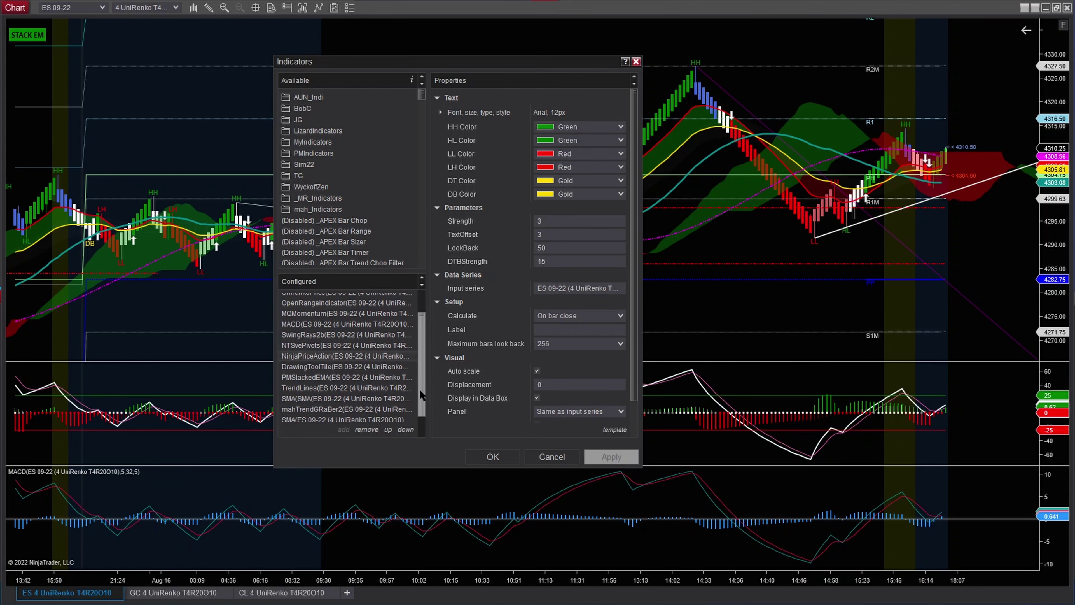
pyautogui.moveTo(397, 61); pyautogui.dragTo(323, 47)
pyautogui.click(244, 354)
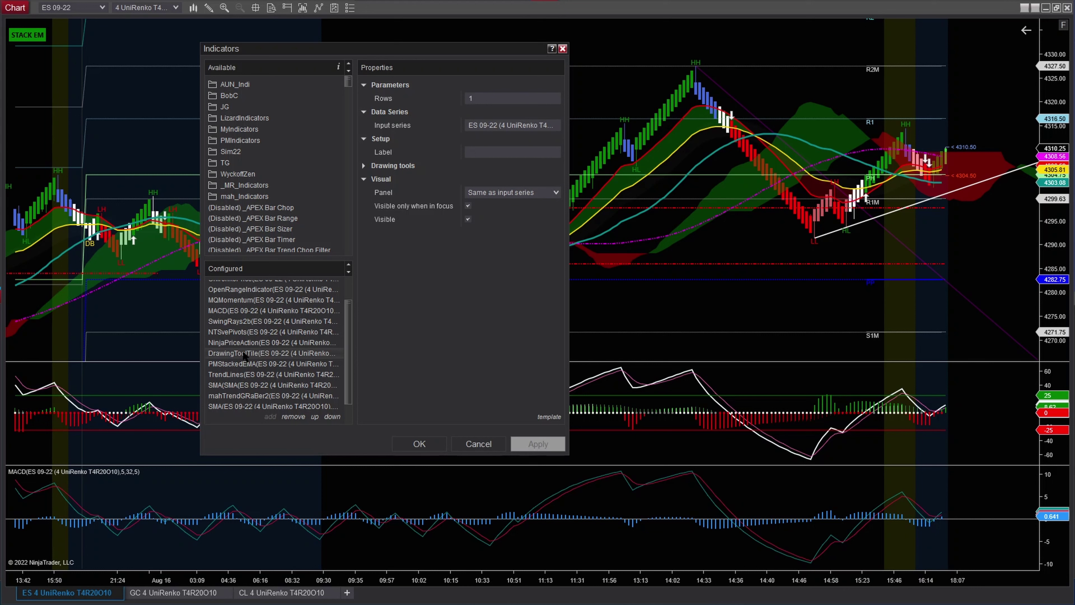
pyautogui.click(563, 49)
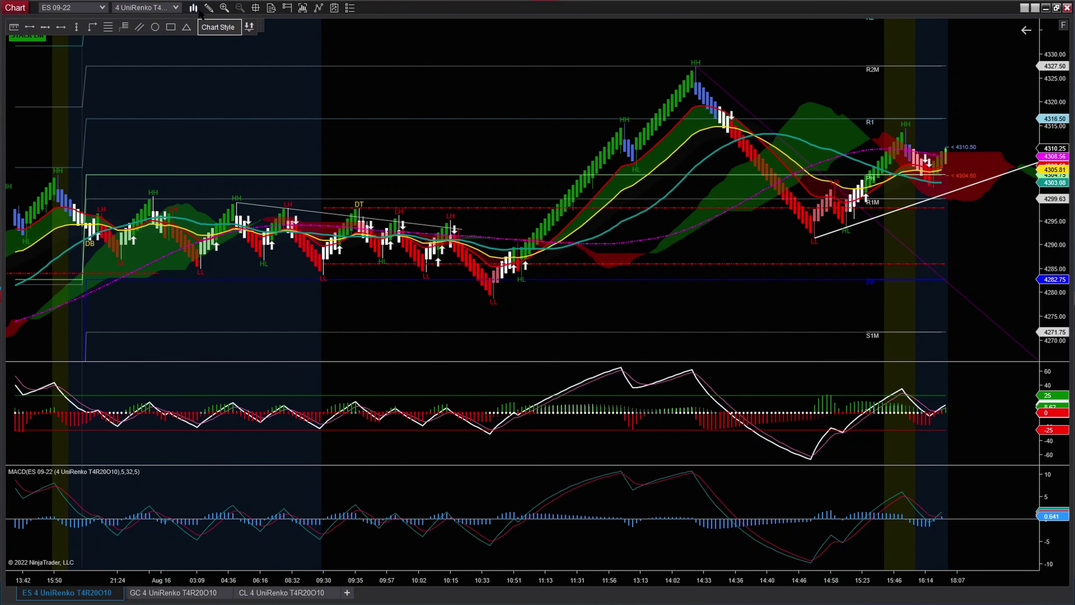
# Step: View the chart's list of drawing tools and restore the maximized chart to a floating window
pyautogui.click(208, 8)
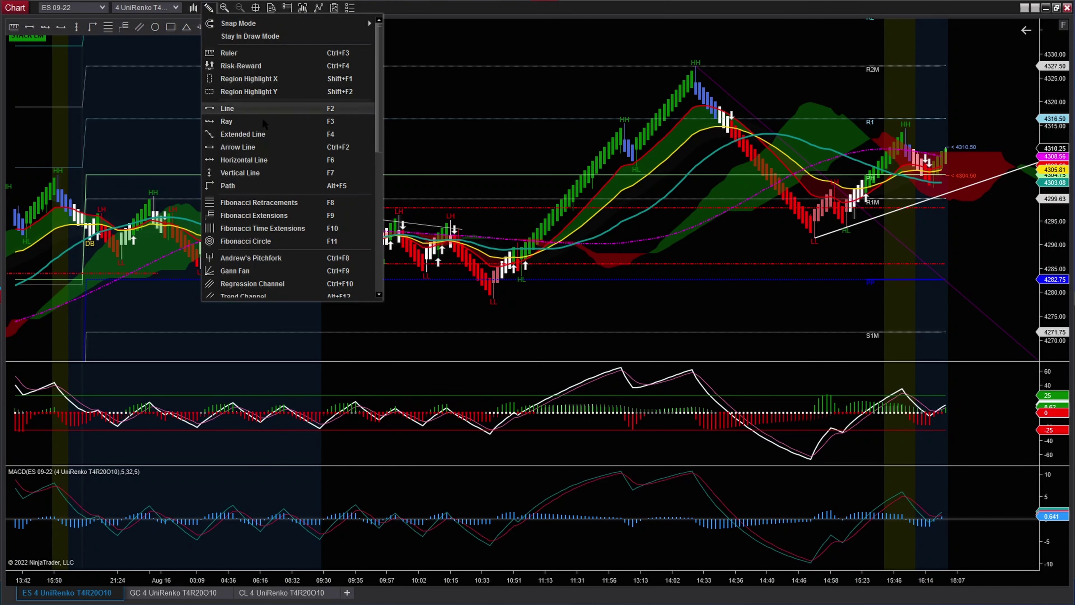
pyautogui.moveTo(423, 8)
pyautogui.mouseDown()
pyautogui.moveTo(611, 12)
pyautogui.moveTo(436, 113)
pyautogui.mouseUp()
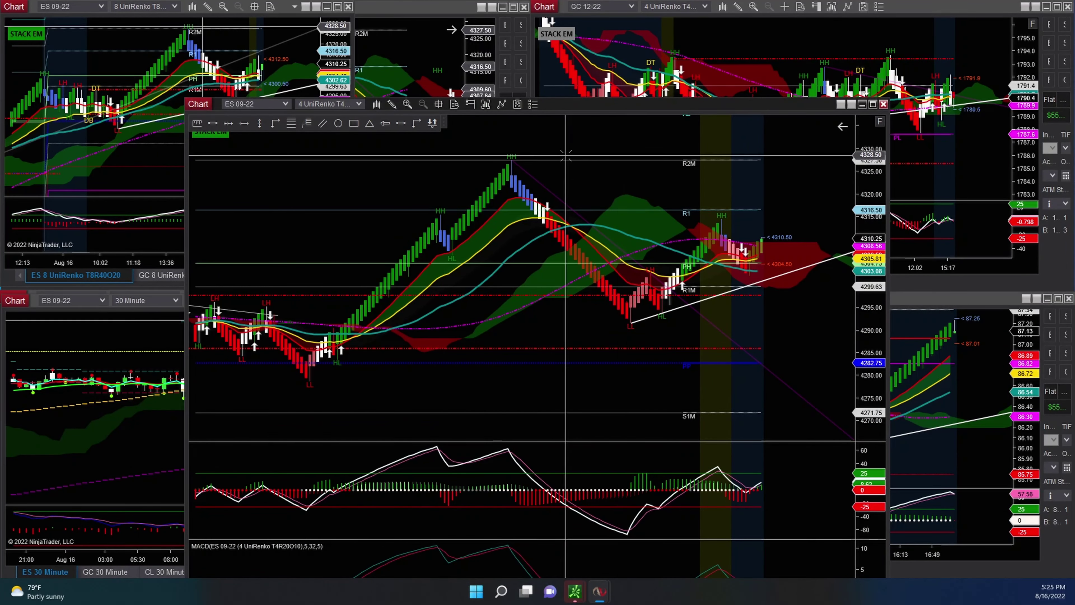
# Step: Maximize the ES chart and measure the rally from the LL low to the first HH with the Ruler
pyautogui.click(874, 105)
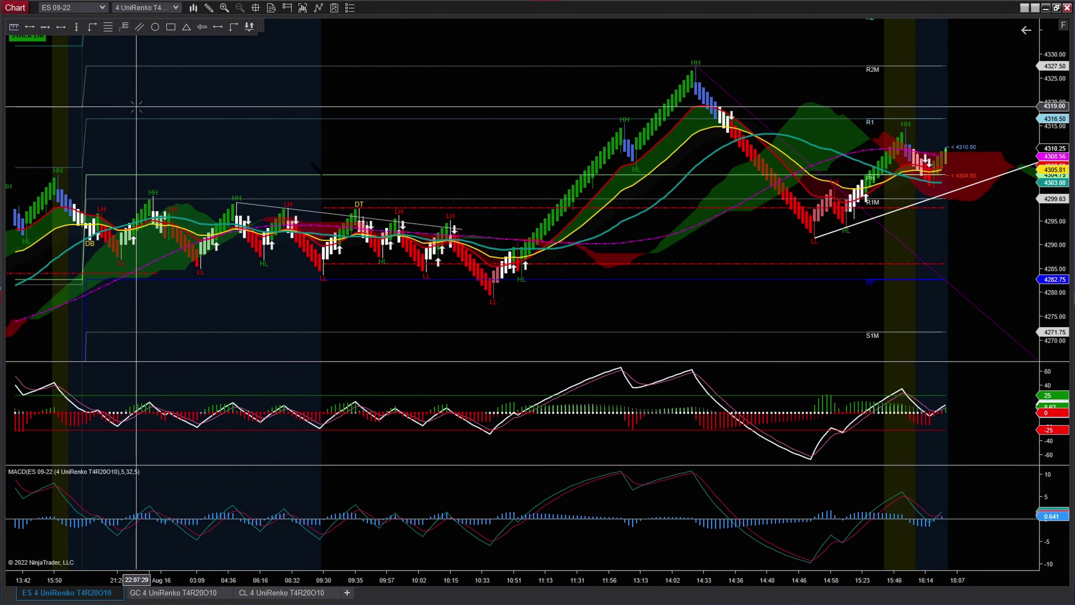
pyautogui.click(490, 296)
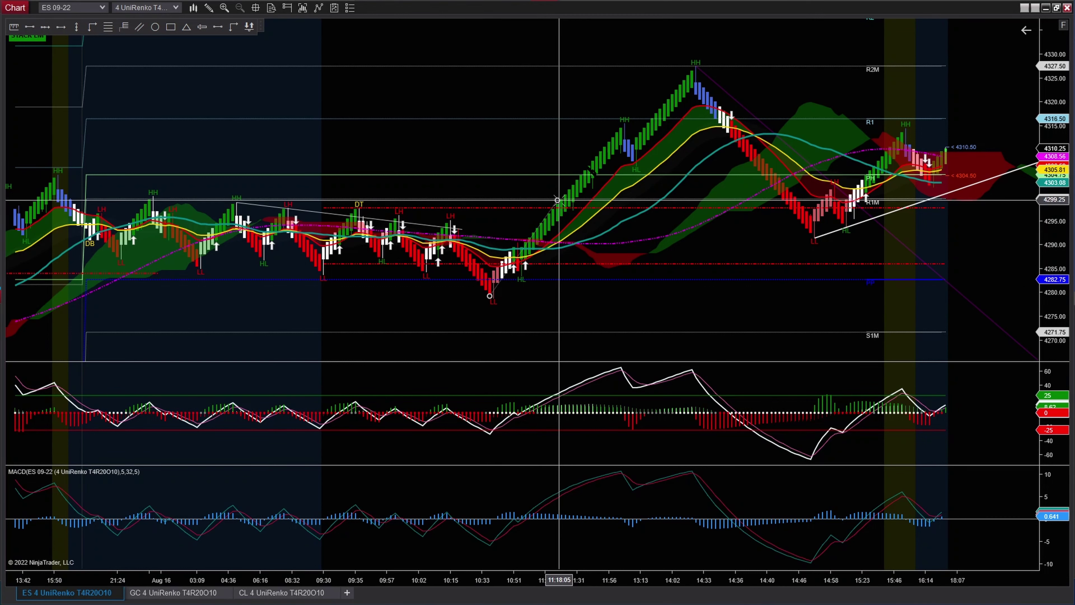
pyautogui.click(624, 125)
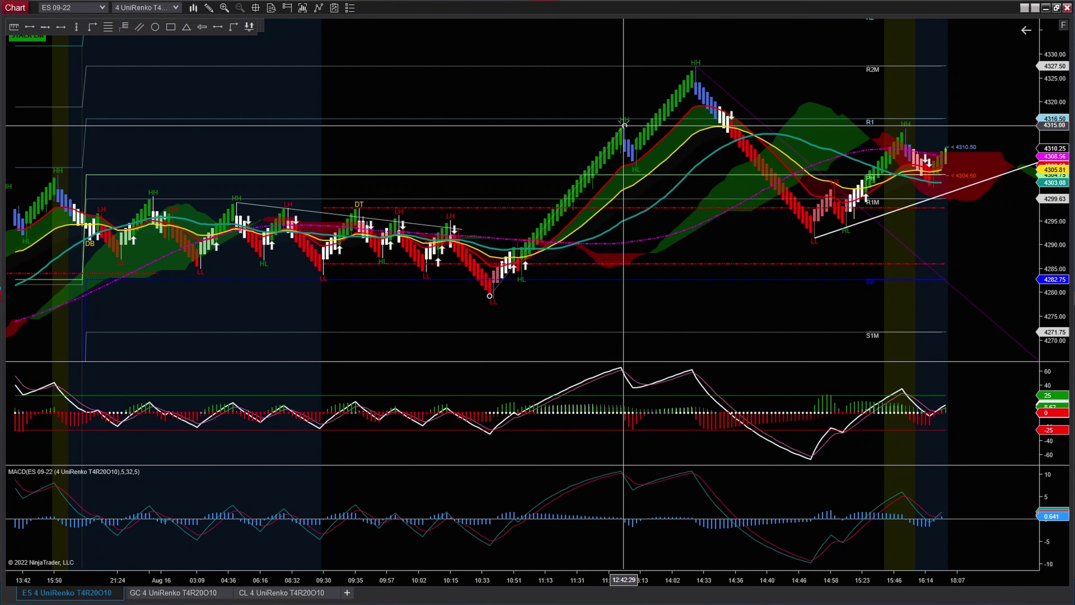
pyautogui.click(450, 143)
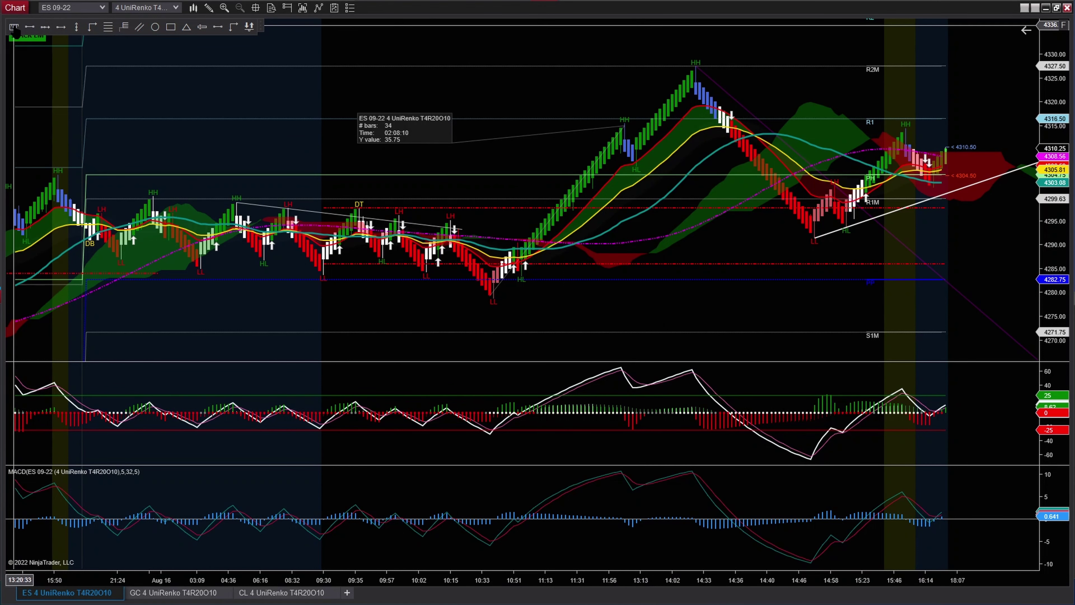
# Step: Measure the second upswing, from the HL pullback to the highest HH, with the Ruler and place its label beside the rally
pyautogui.click(636, 167)
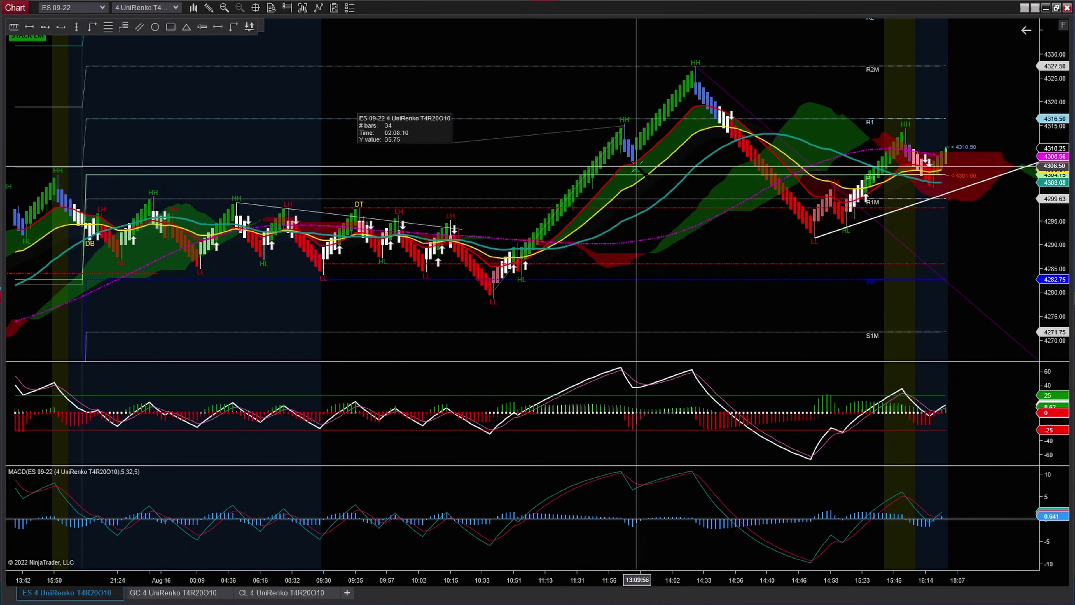
pyautogui.click(692, 79)
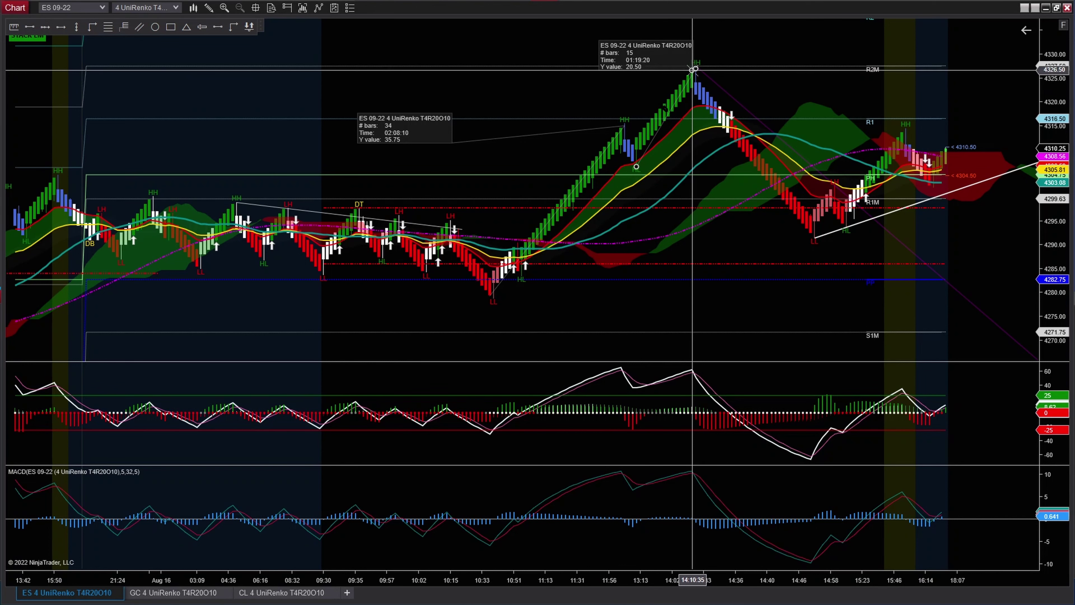
pyautogui.click(530, 93)
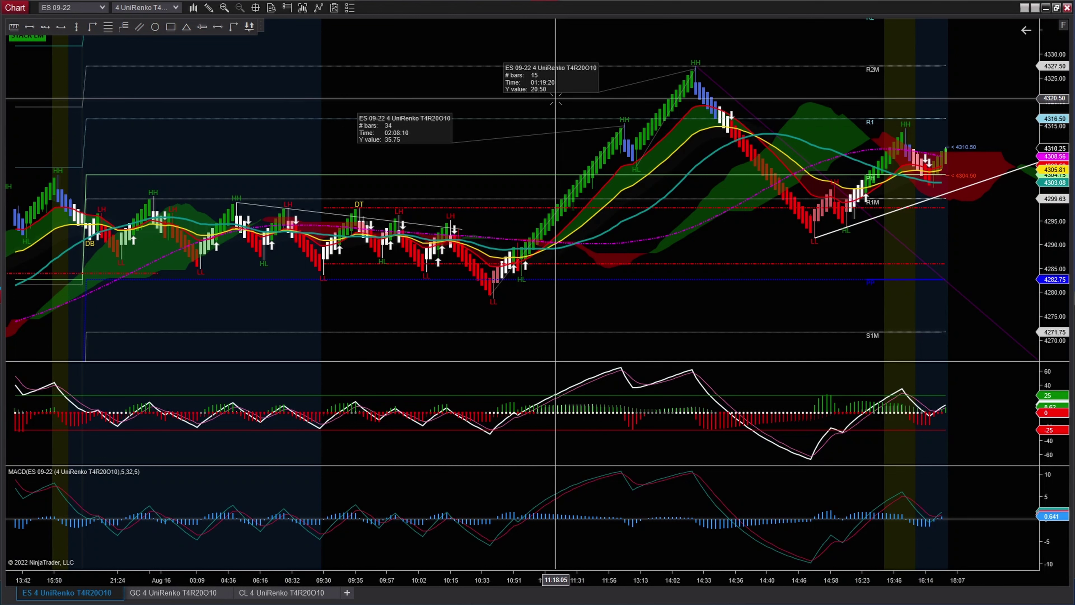
# Step: Delete both ruler measurements from the chart
pyautogui.click(646, 84)
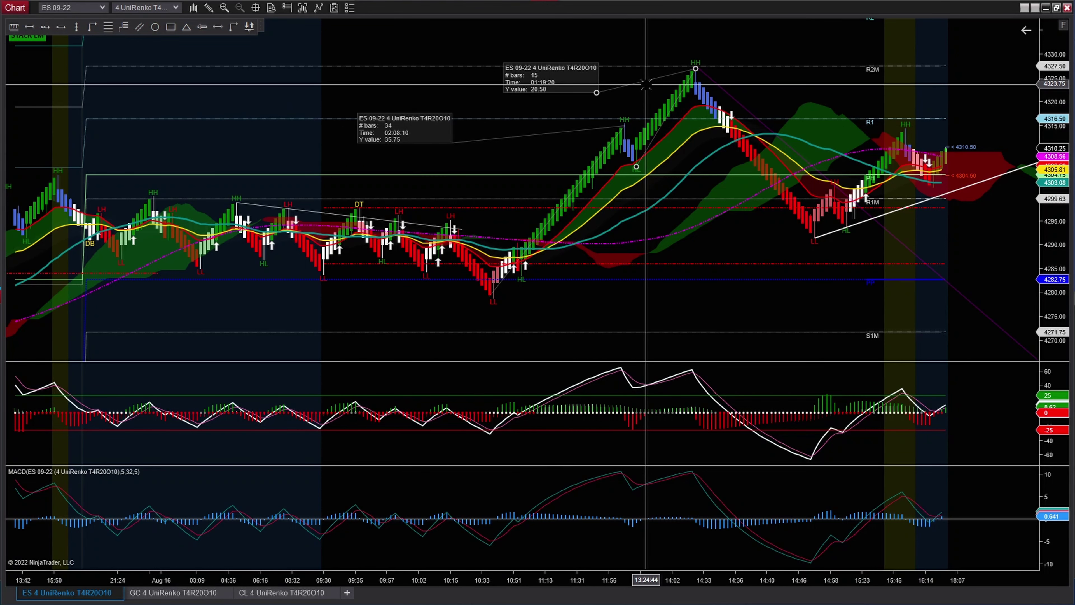
pyautogui.press('Delete')
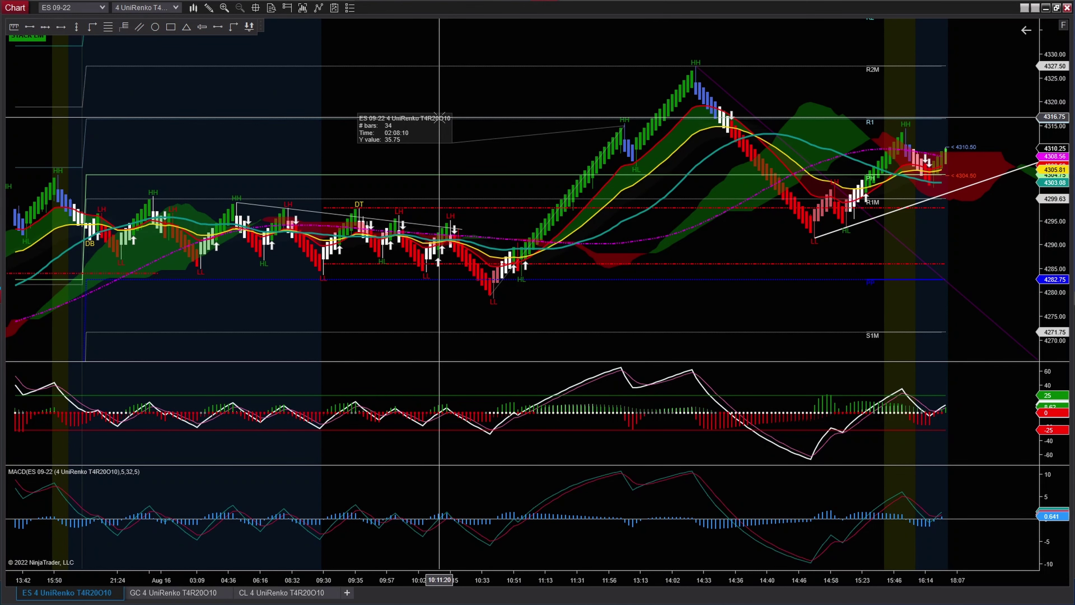
pyautogui.click(483, 139)
pyautogui.press('Delete')
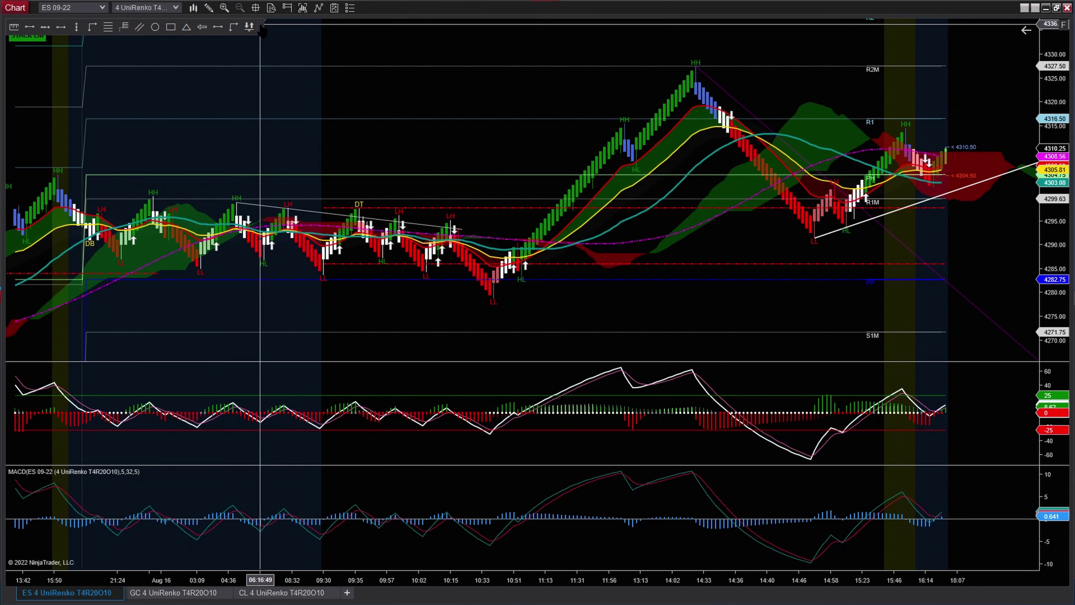
# Step: Reopen the chart's indicator settings and view the drawing tools enabled in DrawingToolTile
pyautogui.hotkey('ctrl', 'i')
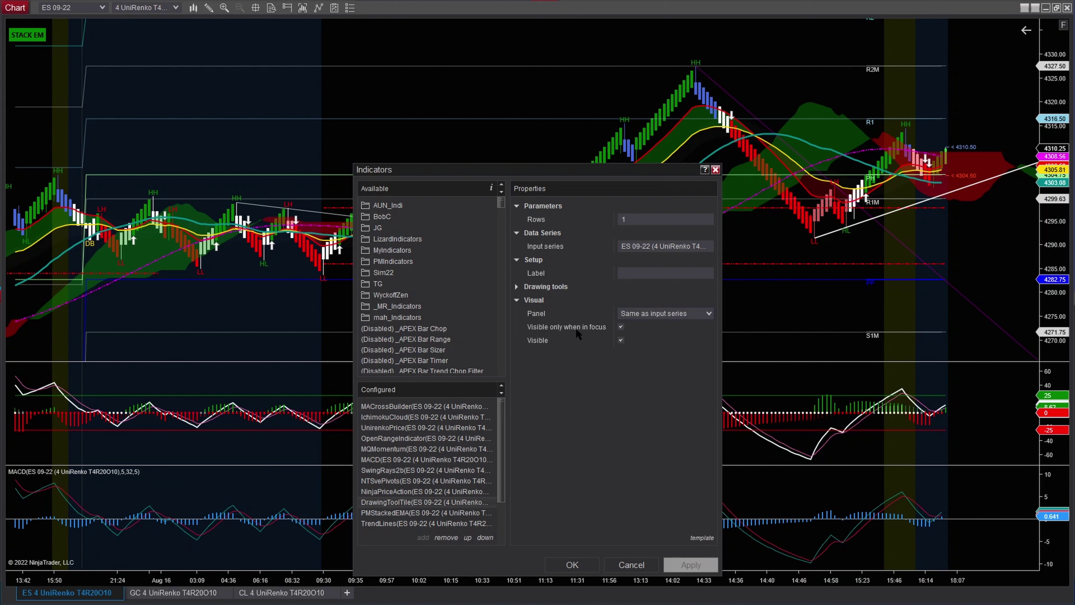
pyautogui.click(517, 288)
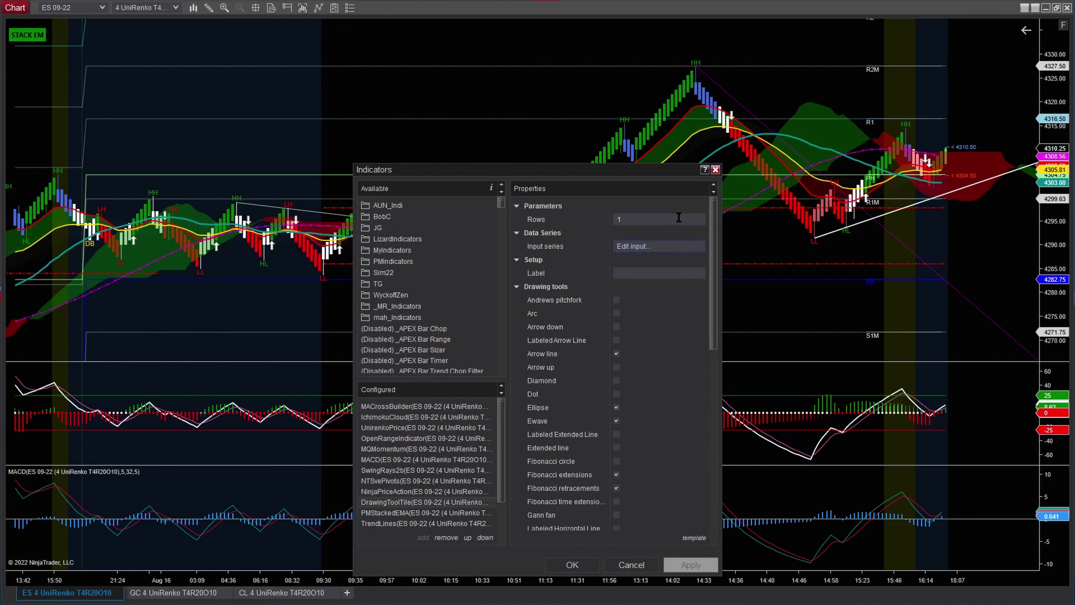
# Step: Review PMStackedEMA's EMA periods and its stacked positive, negative and neutral colors
pyautogui.scroll(-1, 485, 443)
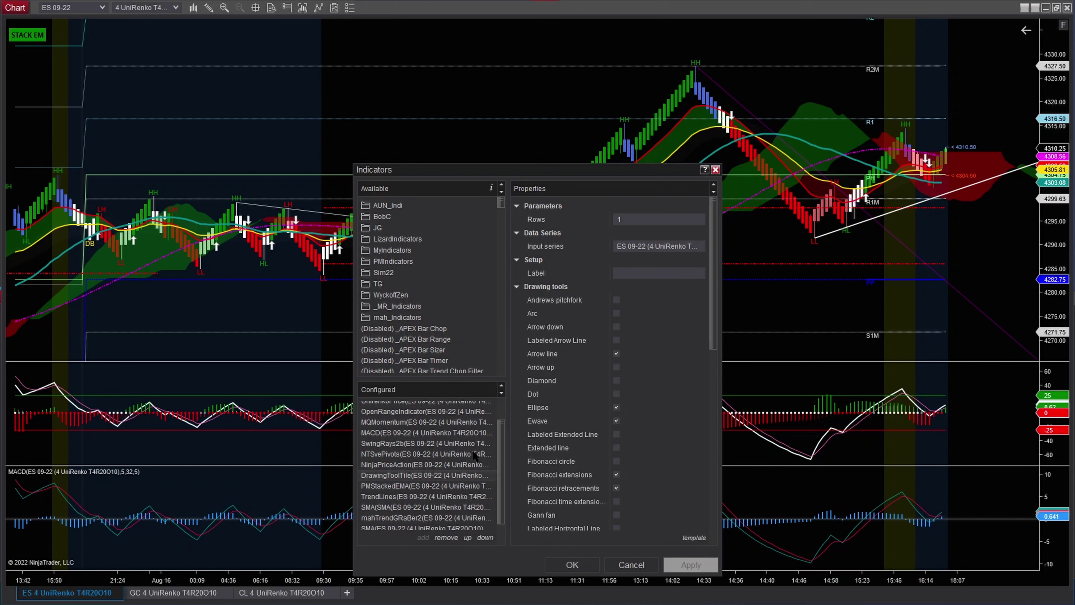
pyautogui.click(419, 486)
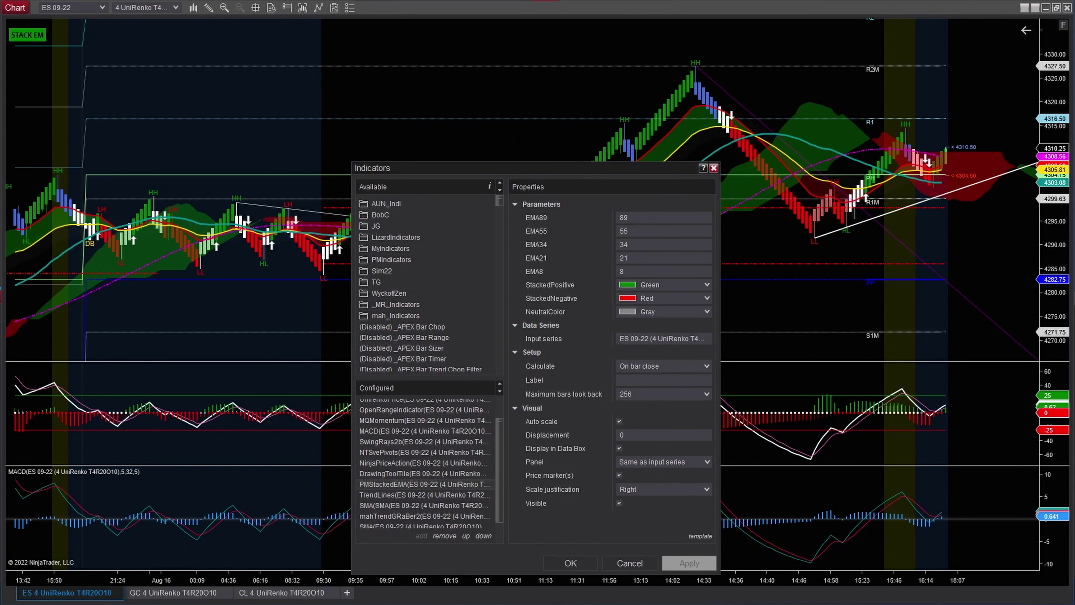
pyautogui.moveTo(548, 172); pyautogui.dragTo(474, 79)
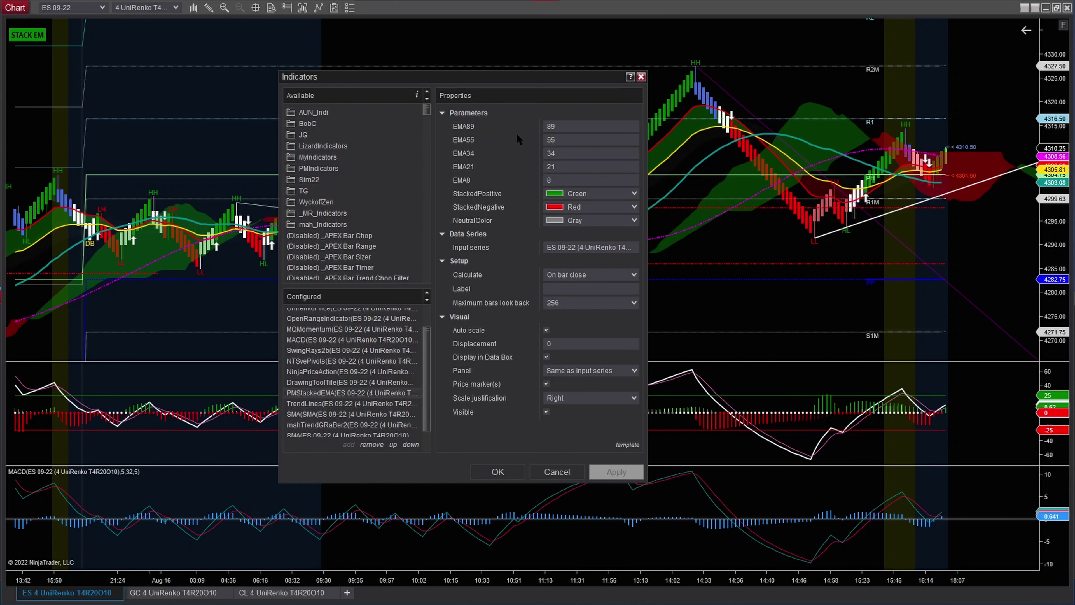
pyautogui.click(585, 127)
pyautogui.press('Tab')
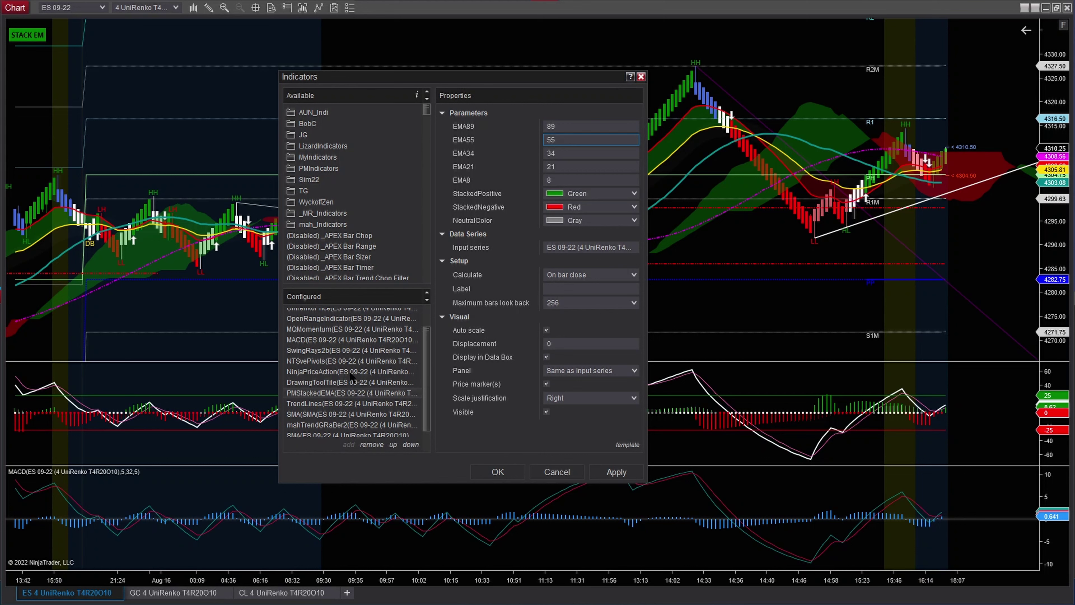
# Step: Review the TrendLines indicator's settings and examine the LL and HL swing lows that anchor the white low trend line
pyautogui.scroll(-1, 354, 375)
pyautogui.click(336, 378)
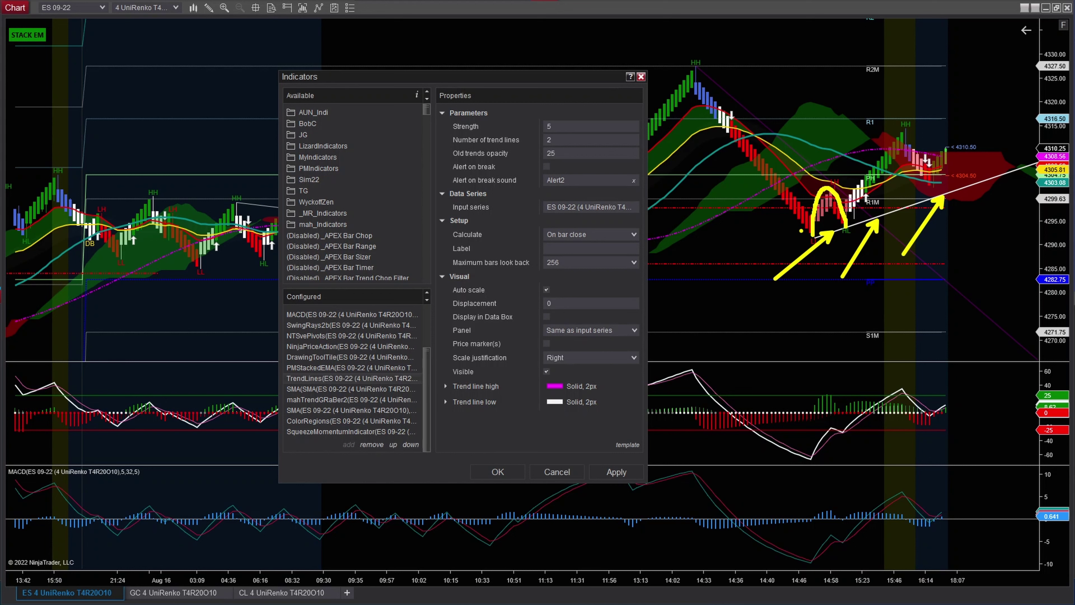
pyautogui.moveTo(801, 230)
pyautogui.mouseDown()
pyautogui.moveTo(834, 246)
pyautogui.moveTo(856, 234)
pyautogui.mouseUp()
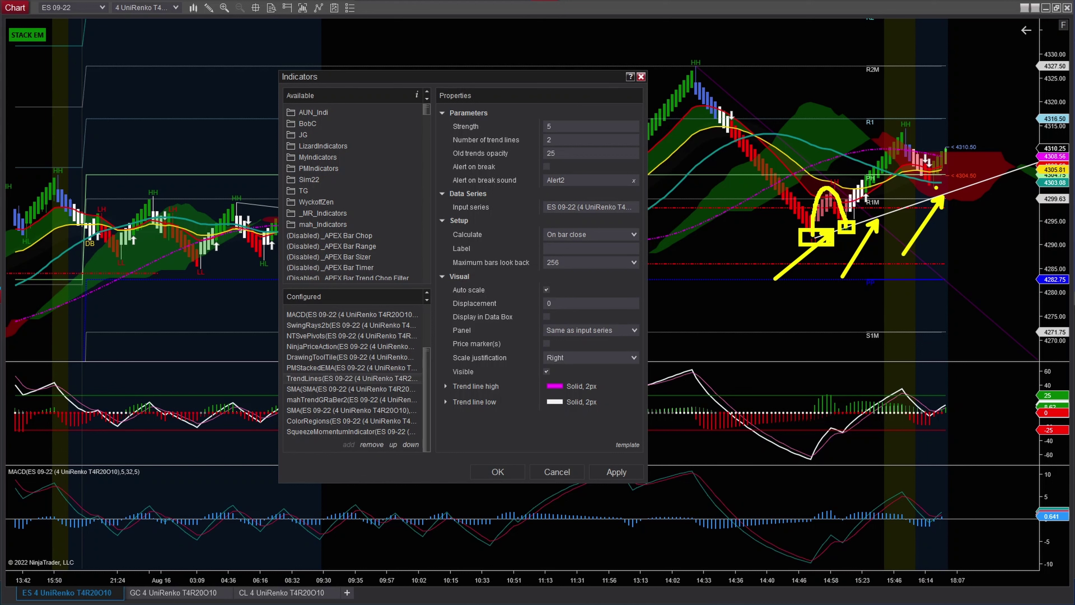
pyautogui.press('e')
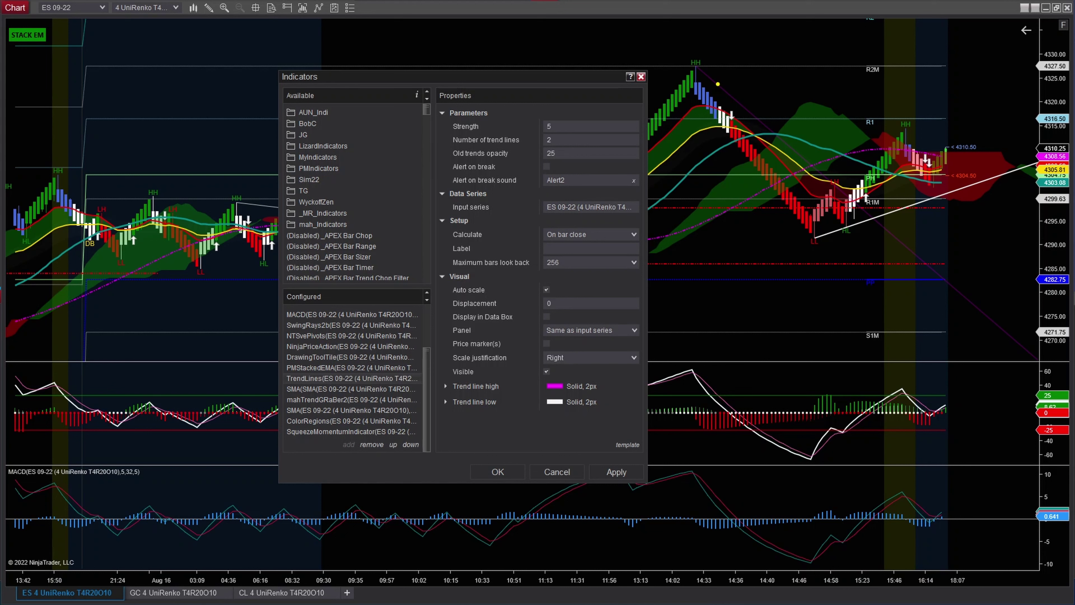
# Step: Examine the magenta high trend line descending from the highest HH across the chart
pyautogui.press('r')
pyautogui.click(740, 103)
pyautogui.click(761, 123)
pyautogui.click(794, 153)
pyautogui.click(903, 240)
# Step: Review the SMA-of-SMA indicator's settings and point out its dashed magenta line on the chart with temporary green arrows
pyautogui.click(346, 389)
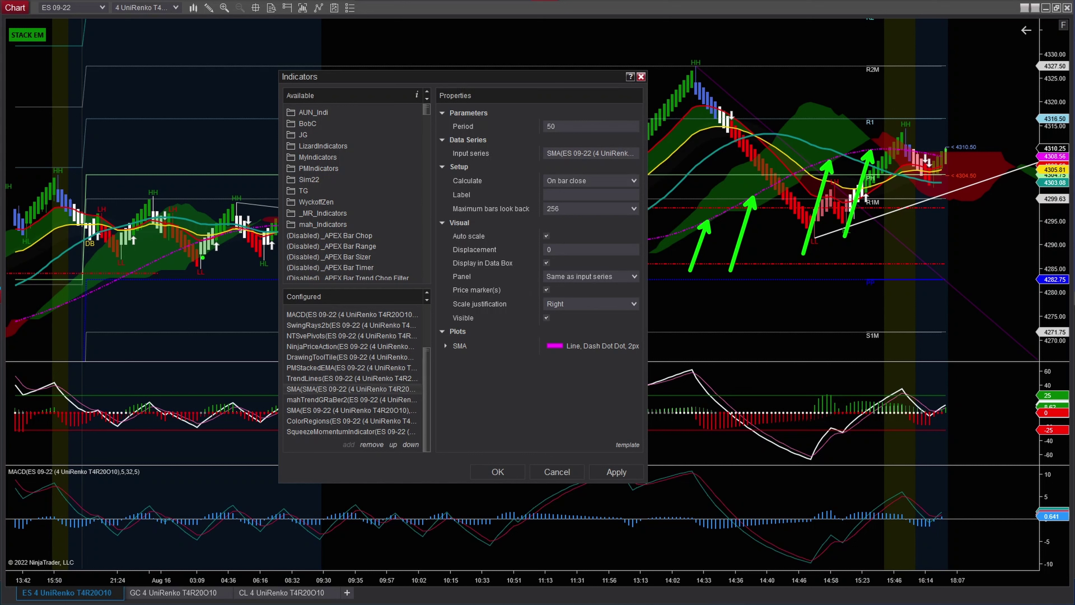
pyautogui.moveTo(168, 257); pyautogui.dragTo(149, 312)
pyautogui.moveTo(101, 288); pyautogui.dragTo(76, 337)
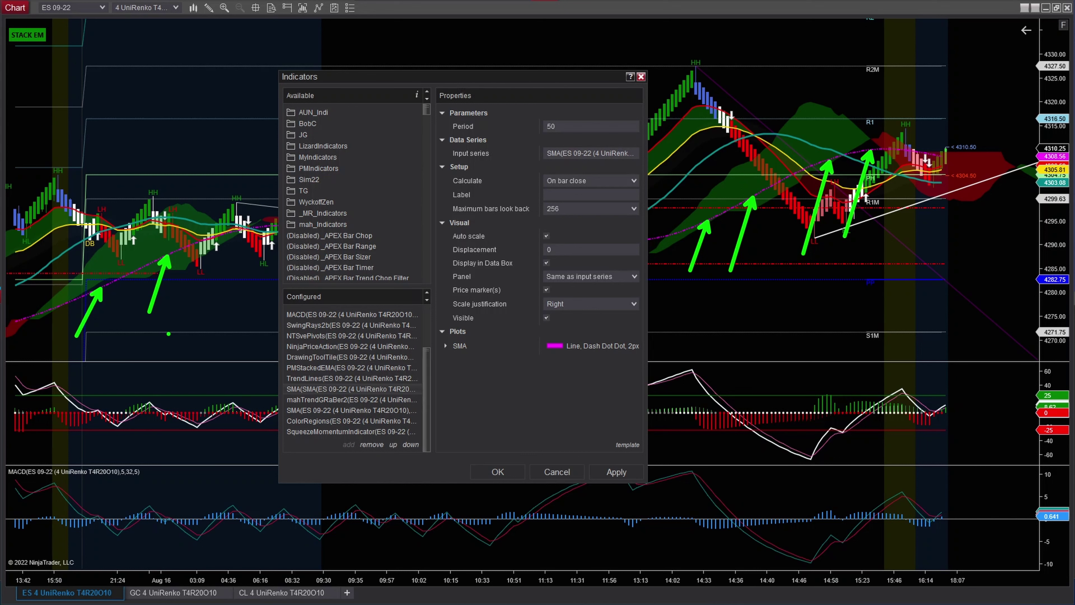
pyautogui.press('Escape')
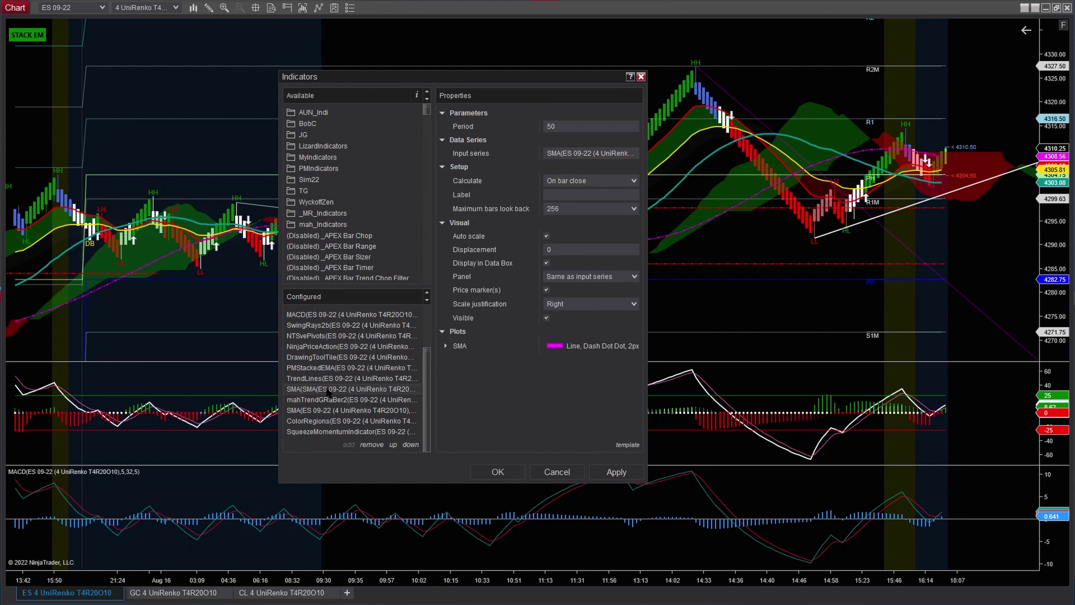
# Step: Check the nested SMA used as the SMA indicator's input series, including its period and source price
pyautogui.scroll(-10, 326, 199)
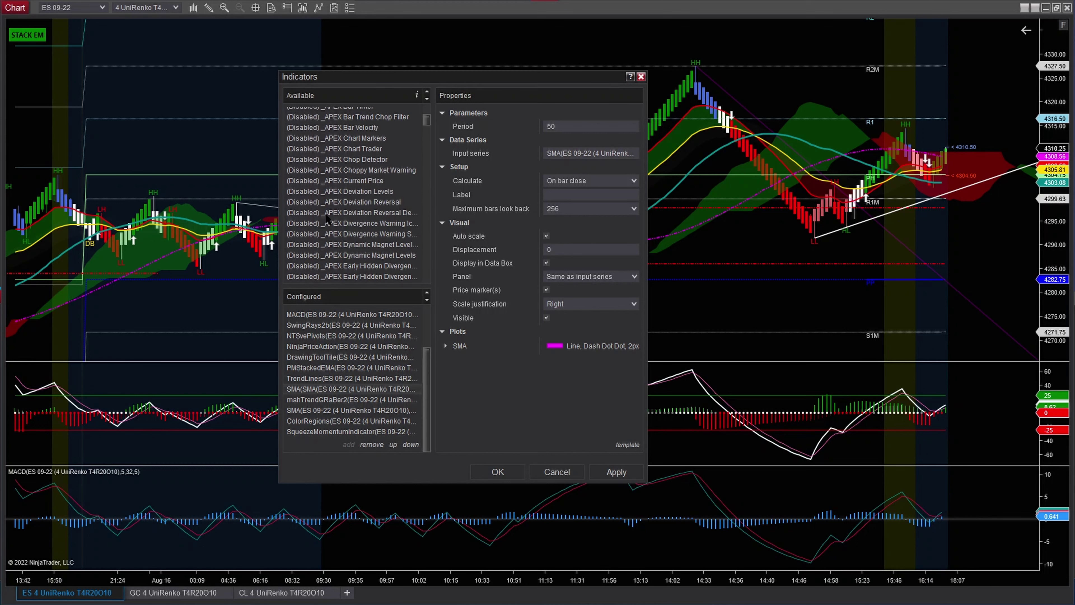
pyautogui.scroll(-5, 330, 234)
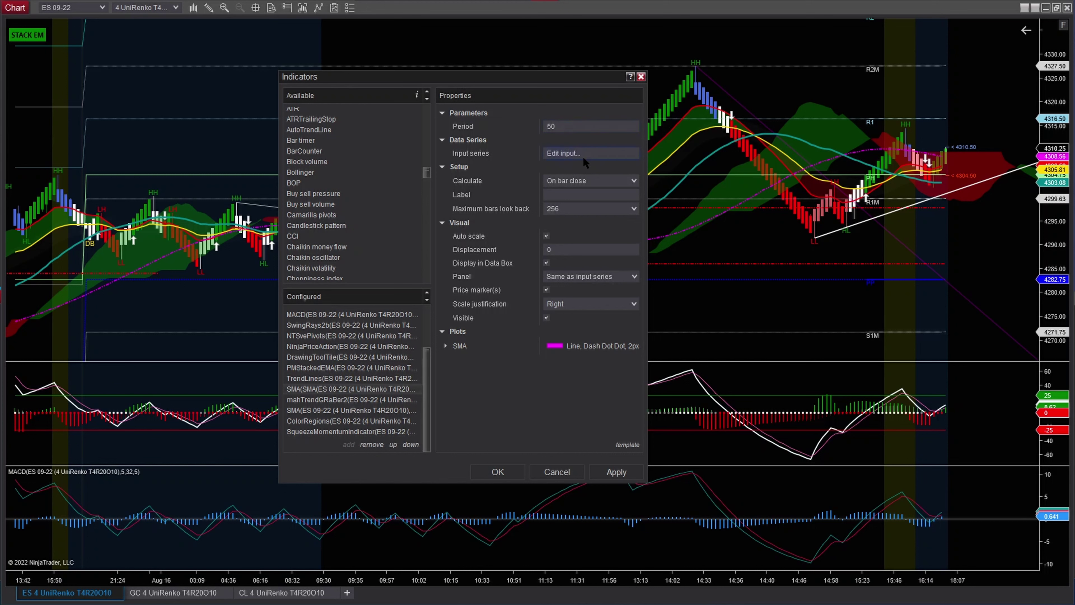
pyautogui.click(592, 153)
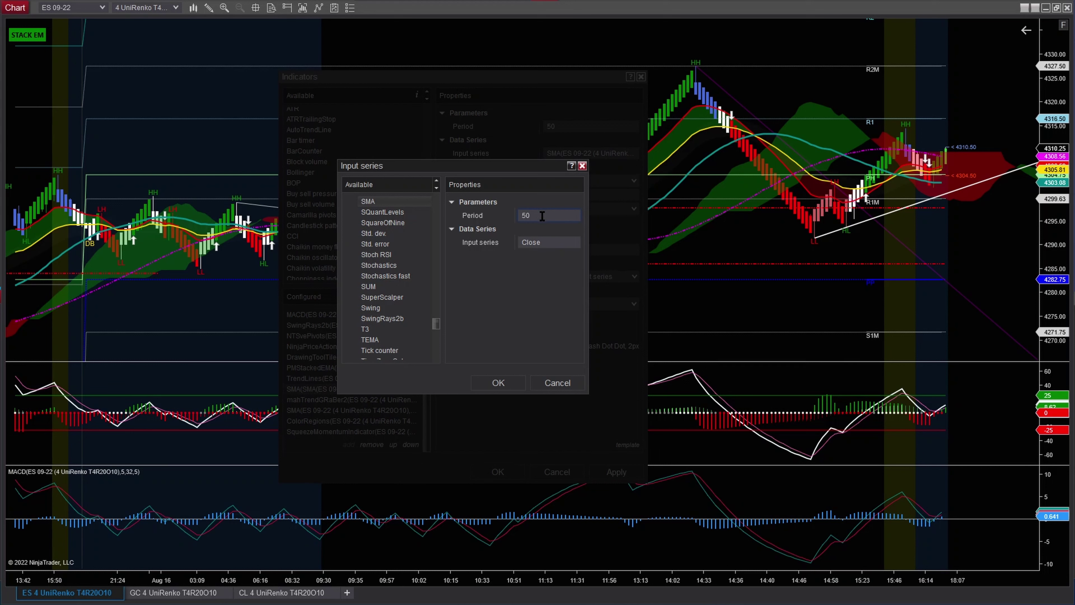
pyautogui.press('Return')
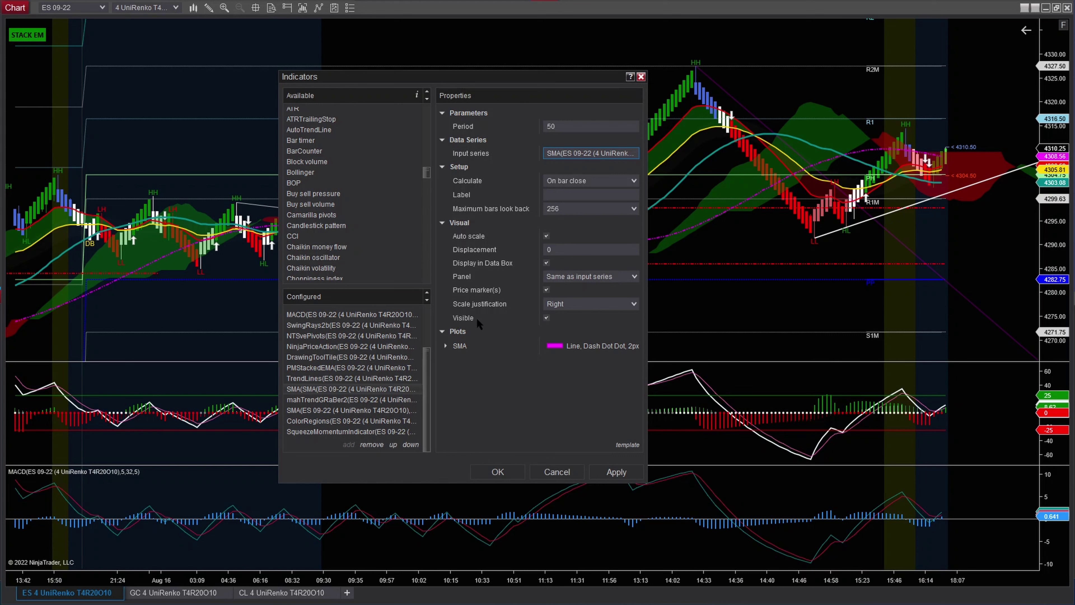
# Step: Review mahTrendGRaBer2's arrow, zone and bar color options, moving the Indicators window aside to compare them with the chart's colored bars
pyautogui.click(344, 392)
pyautogui.click(336, 400)
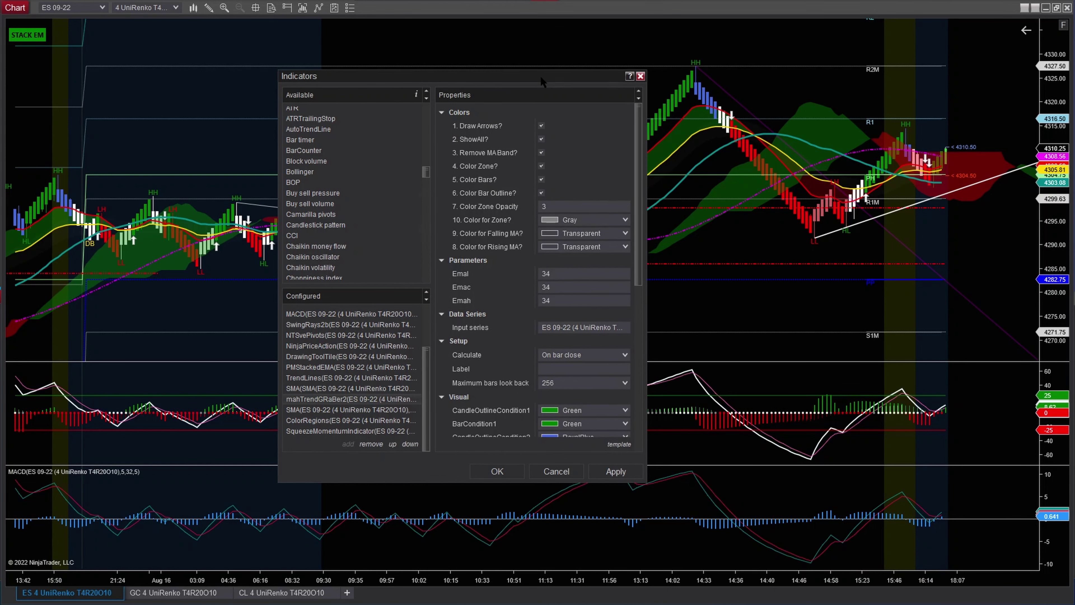
pyautogui.moveTo(540, 76); pyautogui.dragTo(362, 80)
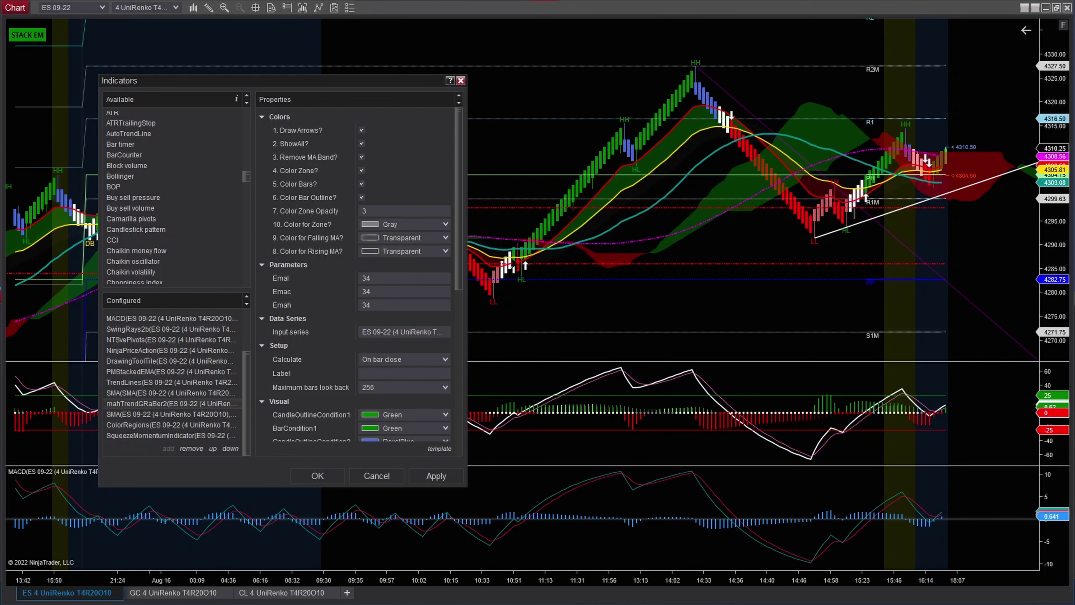
pyautogui.moveTo(384, 86); pyautogui.dragTo(424, 69)
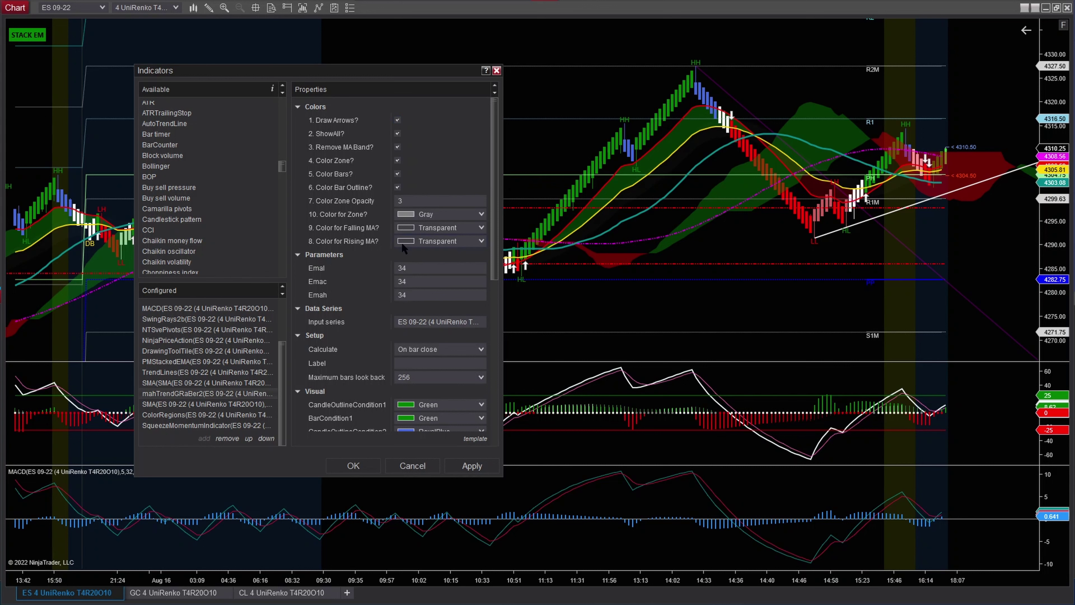
pyautogui.scroll(-1, 441, 254)
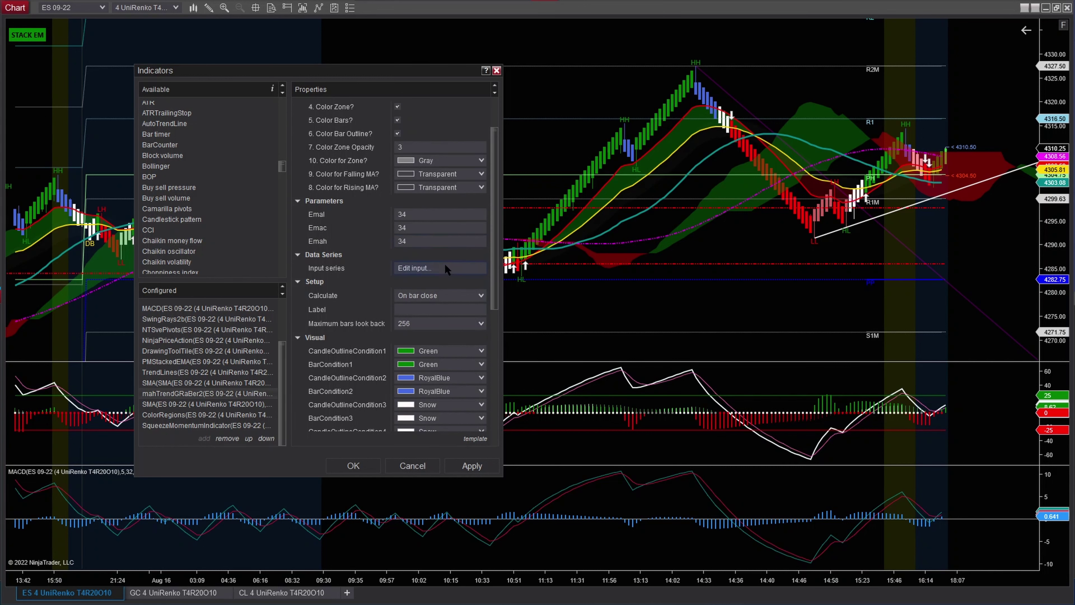
pyautogui.scroll(1, 445, 263)
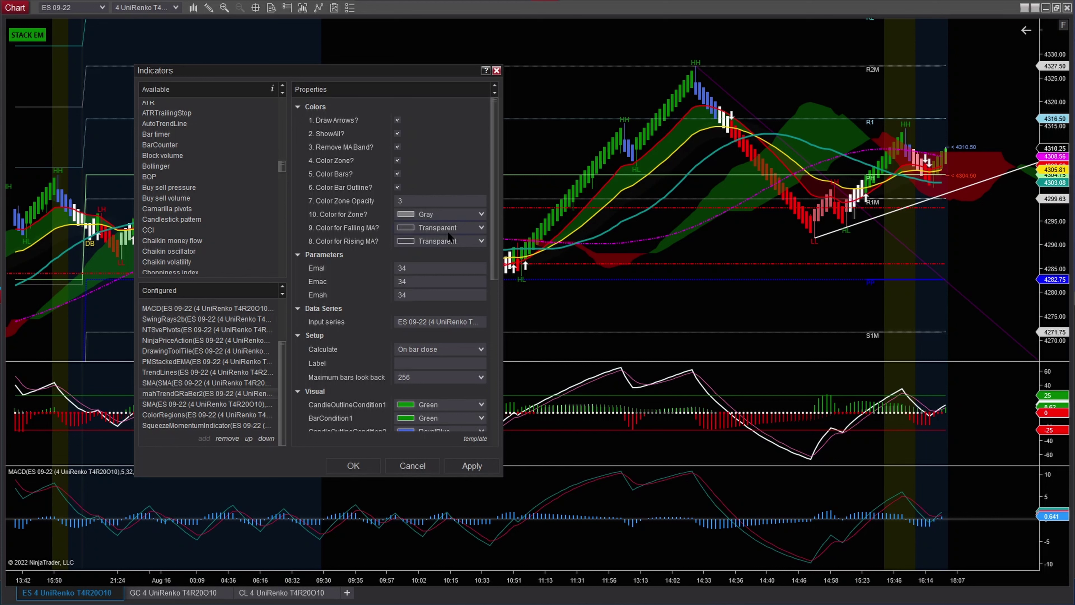
# Step: Examine mahTrendGRaBer2's Emal, Emac and Emah parameters and the colors of its six candle outline and bar conditions
pyautogui.scroll(-3, 449, 237)
pyautogui.scroll(3, 419, 260)
pyautogui.scroll(-2, 431, 279)
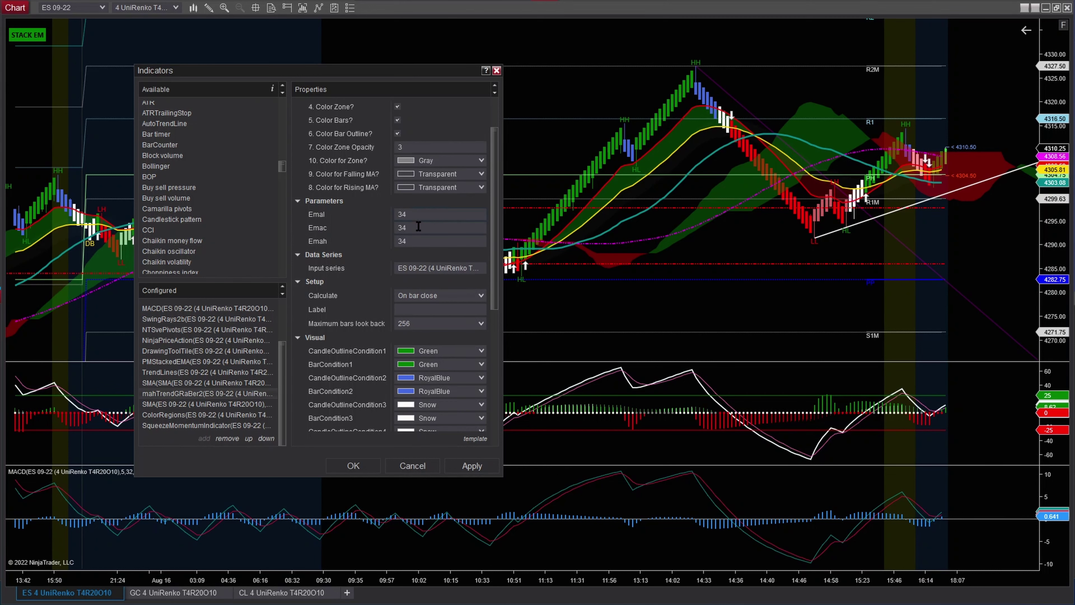
pyautogui.scroll(-3, 428, 263)
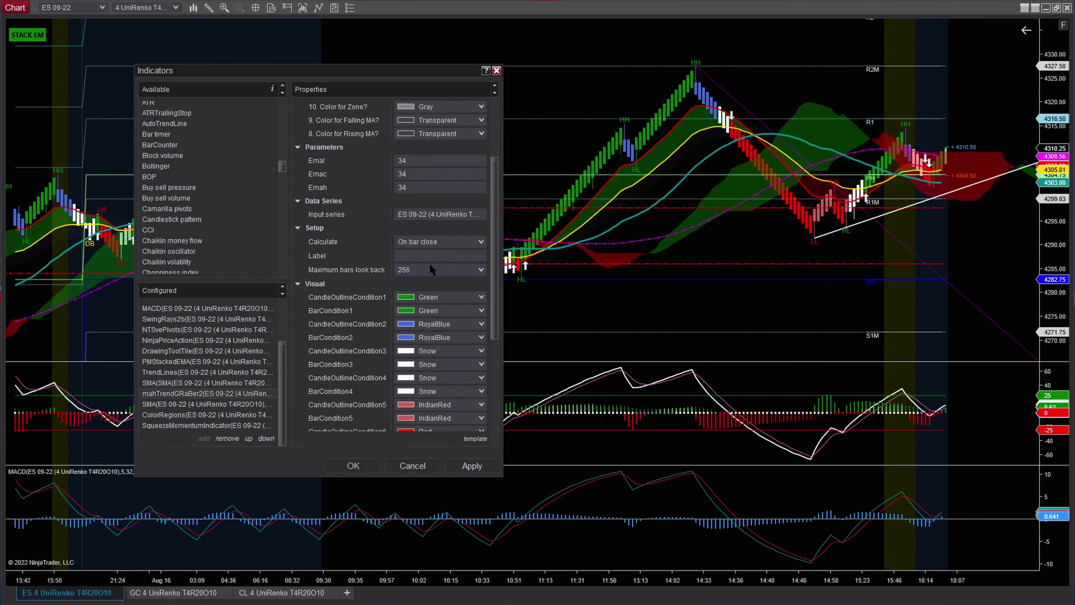
pyautogui.scroll(-2, 426, 267)
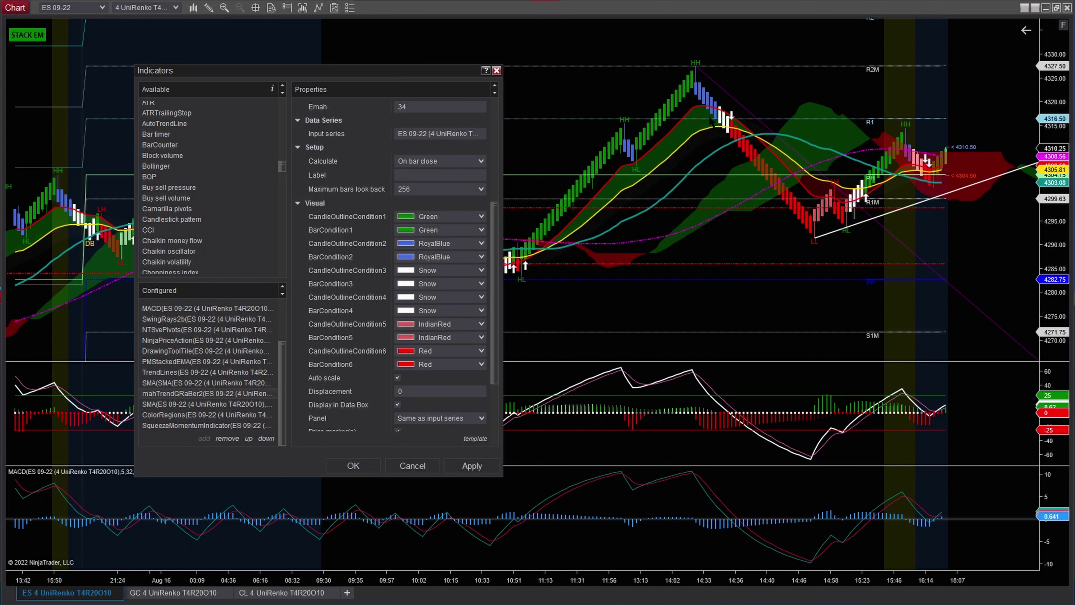
pyautogui.scroll(2, 435, 215)
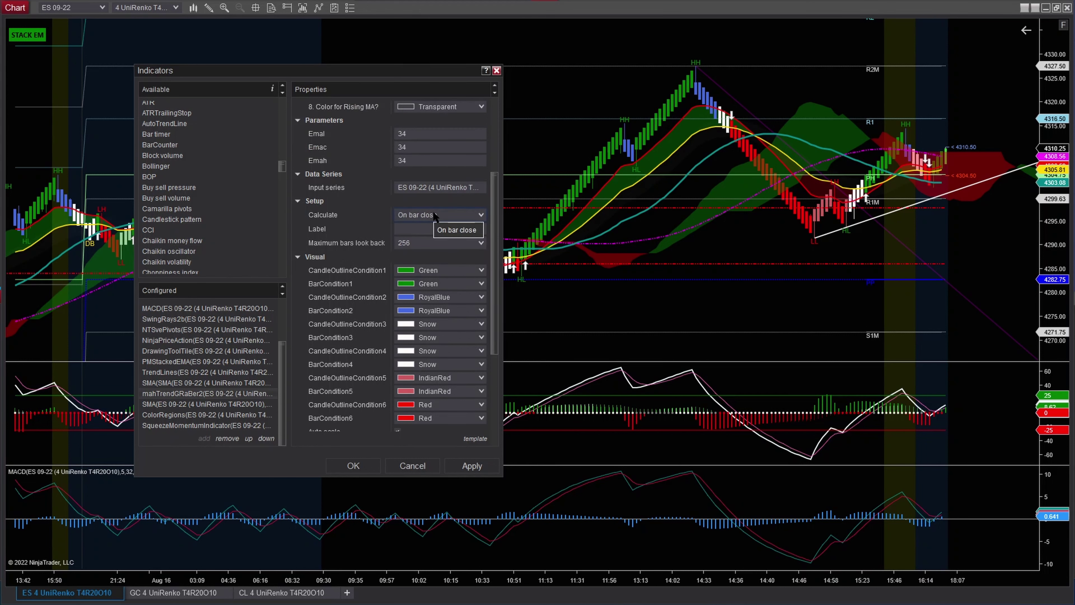
# Step: Check the remaining visual settings of mahTrendGRaBer2, including its displacement, panel and scale justification
pyautogui.scroll(-3, 458, 224)
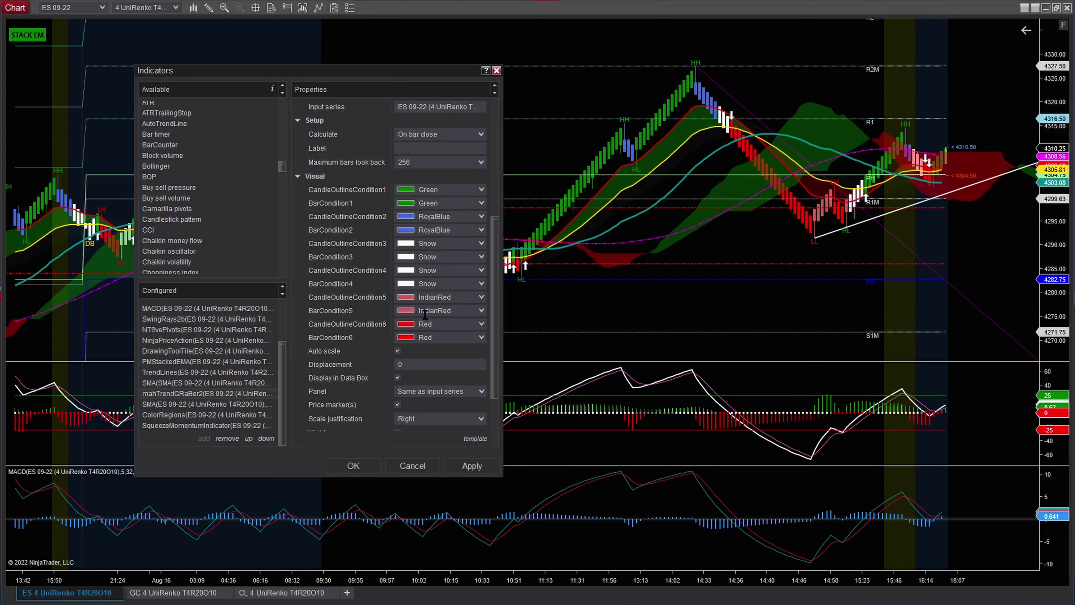
pyautogui.scroll(-3, 417, 315)
pyautogui.scroll(3, 417, 316)
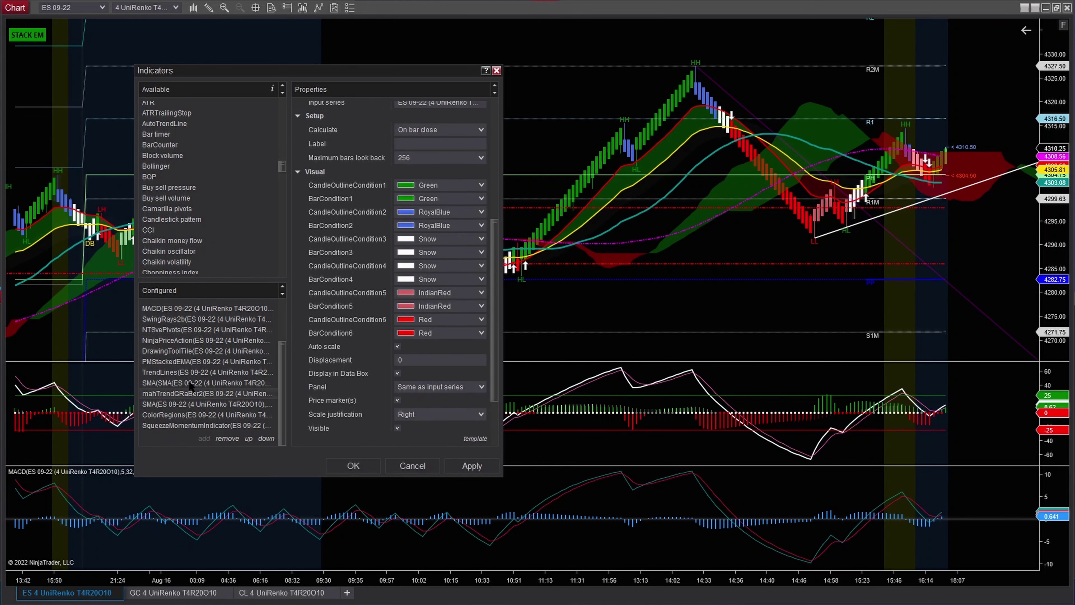
# Step: Review the plain SMA indicator's period and input series, including its plot color, dash style and width
pyautogui.click(180, 405)
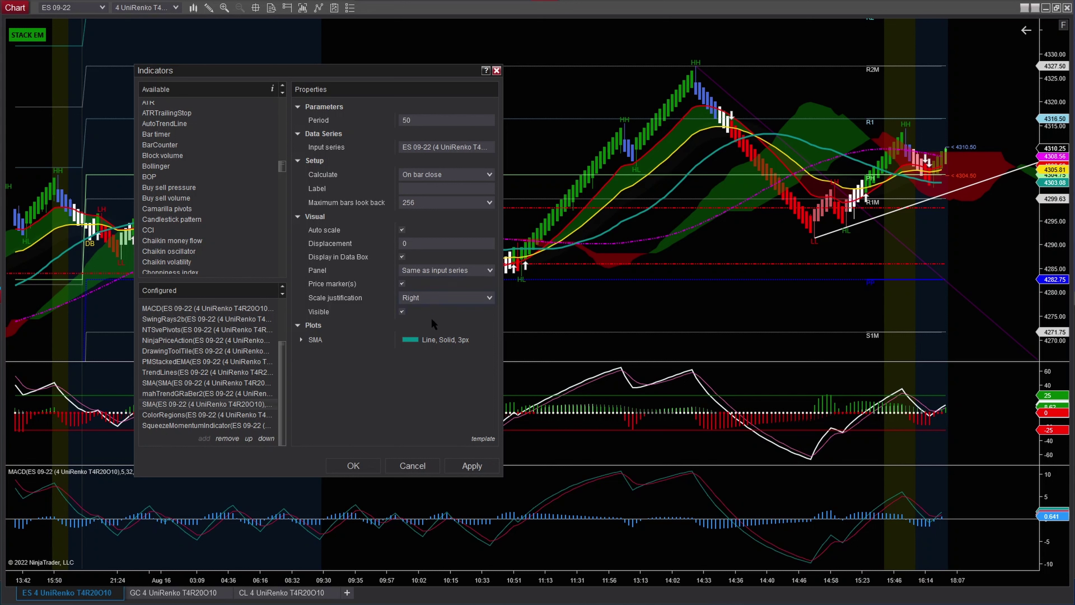
pyautogui.click(315, 340)
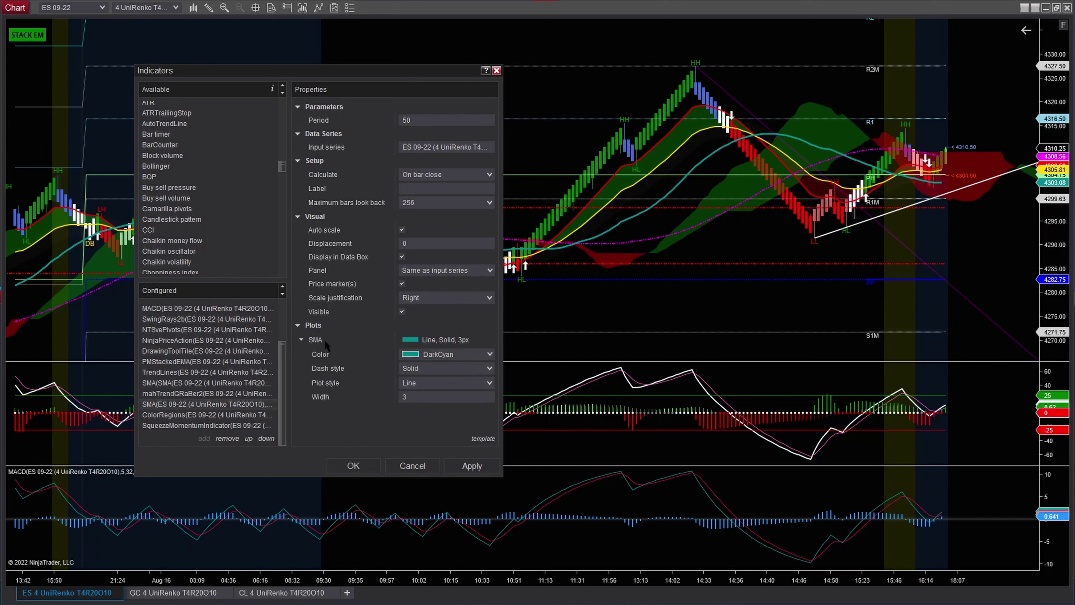
pyautogui.click(301, 340)
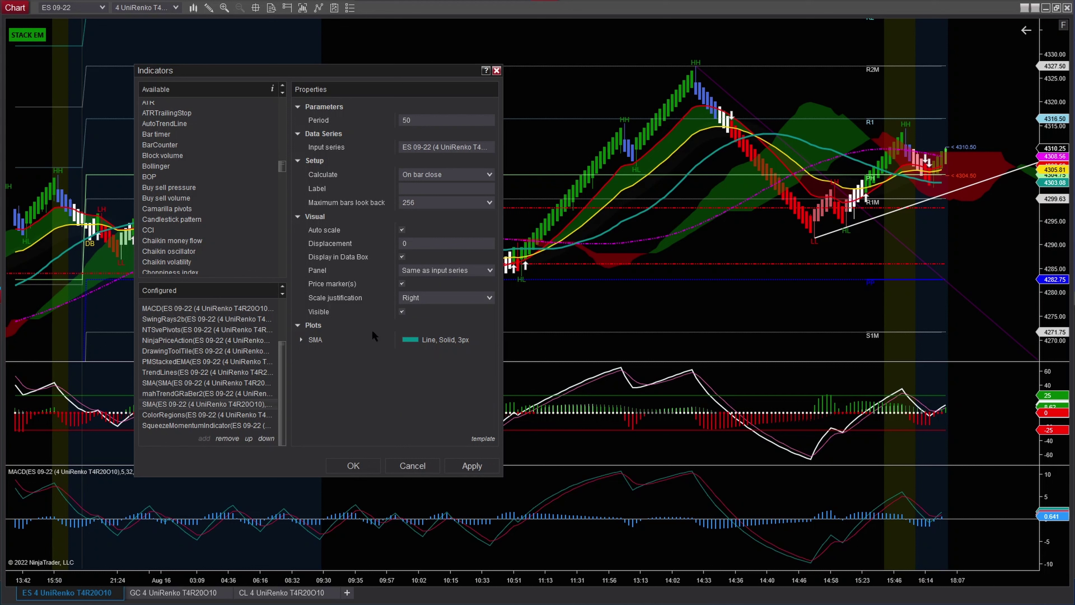
# Step: Review the ColorRegions colors, opacities and times, marking the shaded chart zones with temporary green and red rectangles
pyautogui.click(189, 415)
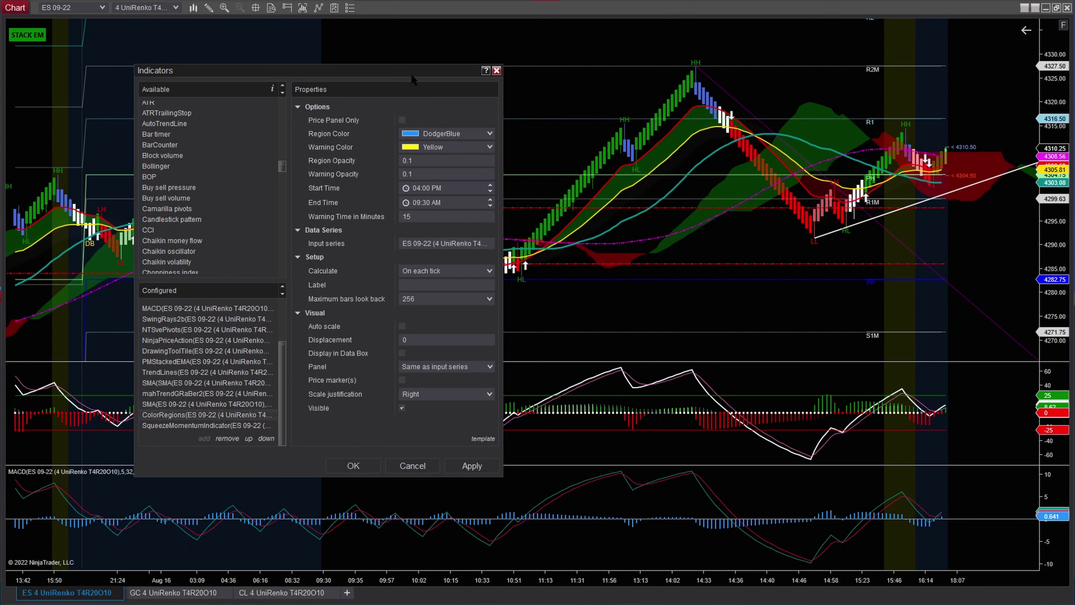
pyautogui.moveTo(412, 75); pyautogui.dragTo(645, 89)
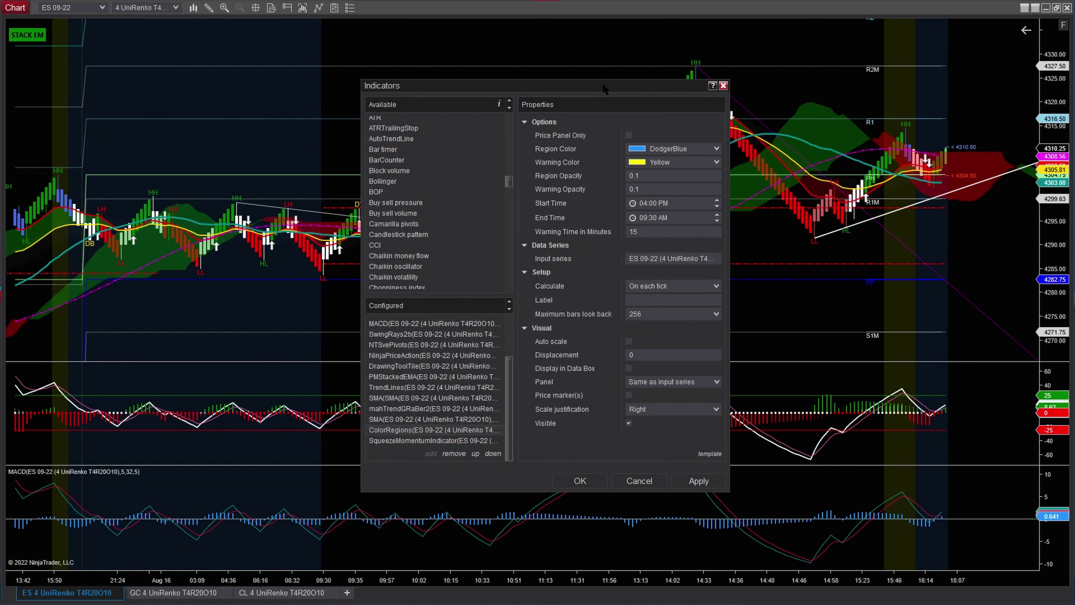
pyautogui.moveTo(526, 80); pyautogui.dragTo(544, 96)
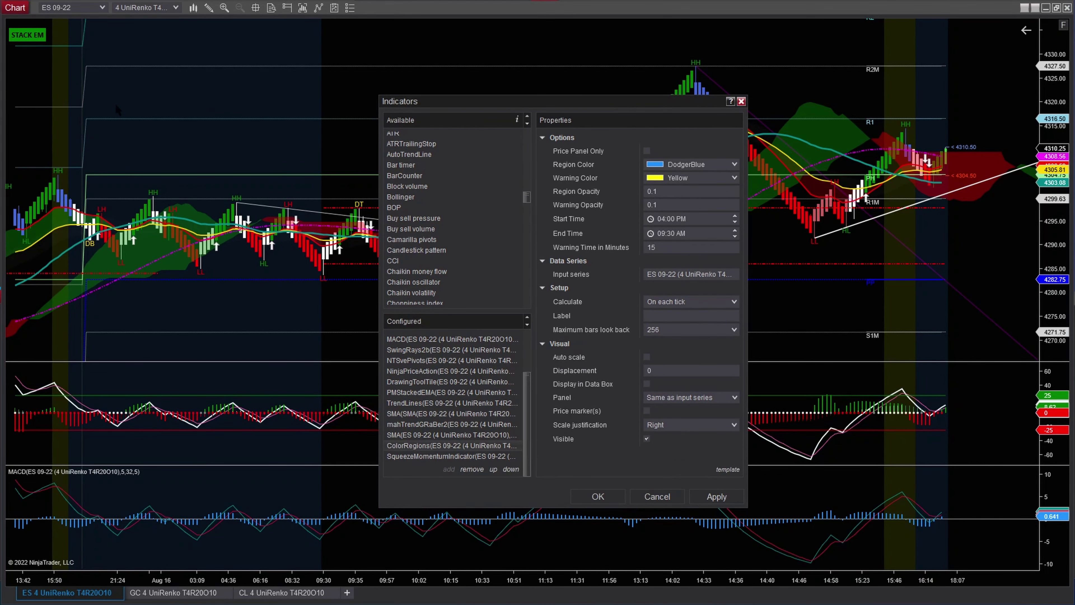
pyautogui.click(130, 107)
pyautogui.moveTo(51, 72)
pyautogui.mouseDown()
pyautogui.moveTo(244, 170)
pyautogui.moveTo(312, 273)
pyautogui.moveTo(323, 350)
pyautogui.mouseUp()
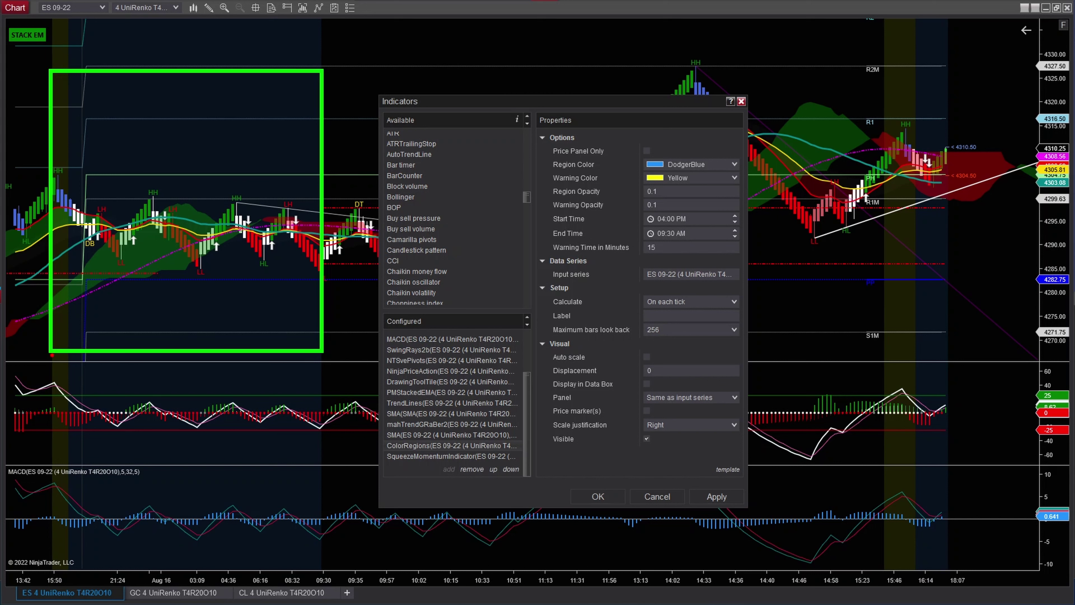
pyautogui.moveTo(52, 356); pyautogui.dragTo(70, 484)
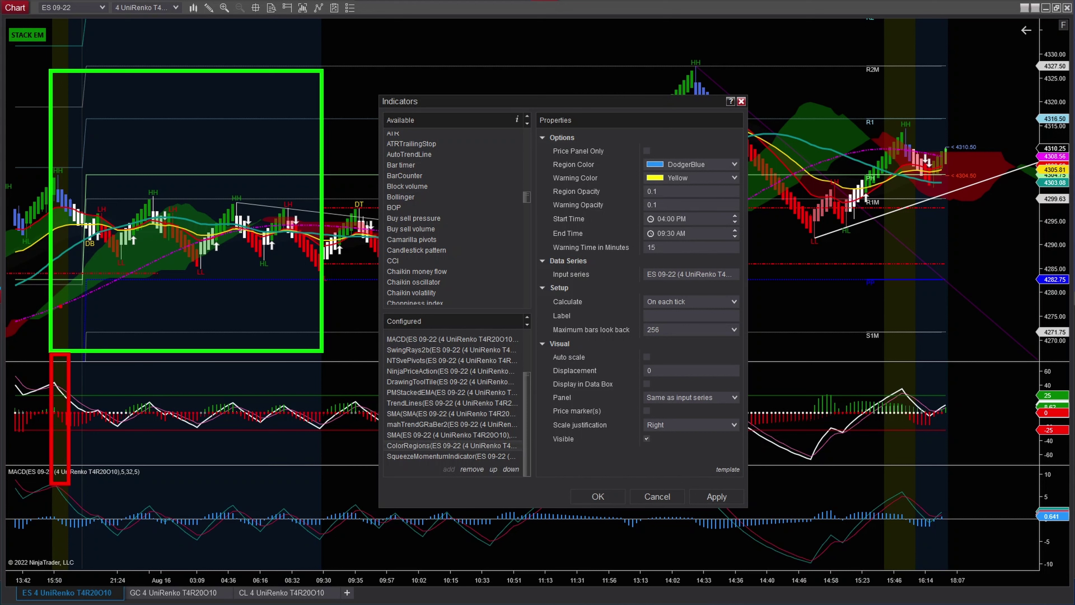
pyautogui.moveTo(52, 34); pyautogui.dragTo(69, 247)
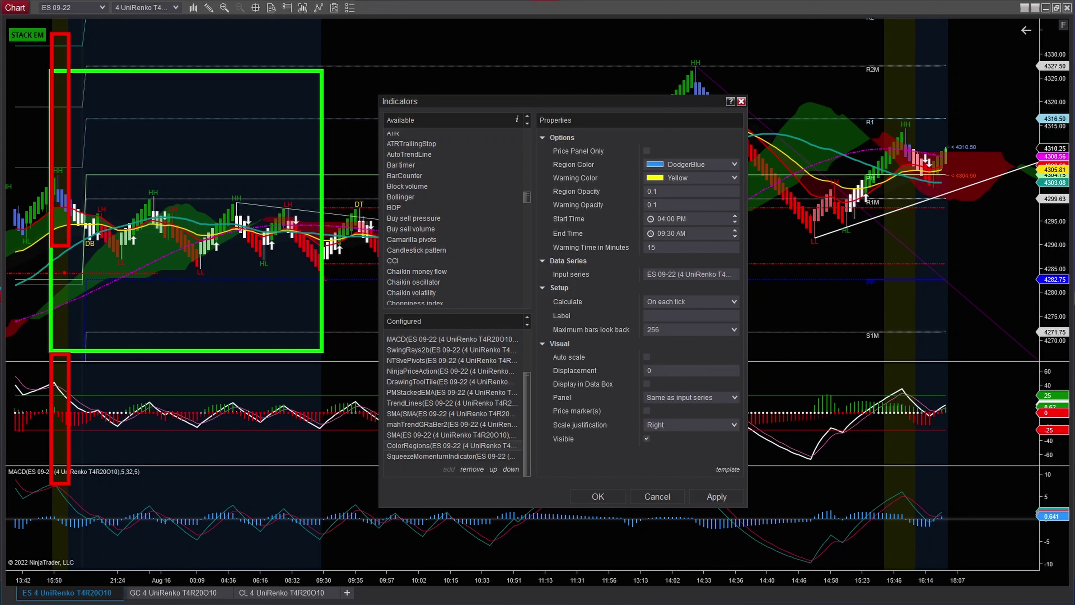
pyautogui.press('Escape')
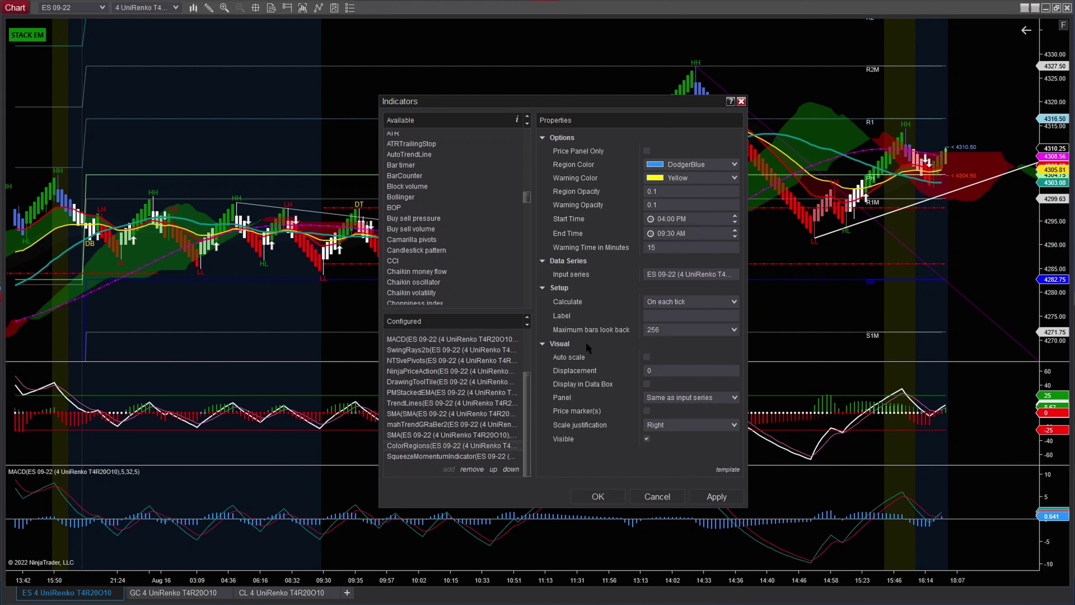
# Step: Review the SqueezeMomentumIndicator's length, multiplier and brush color parameters along with its panel and plot settings
pyautogui.click(430, 457)
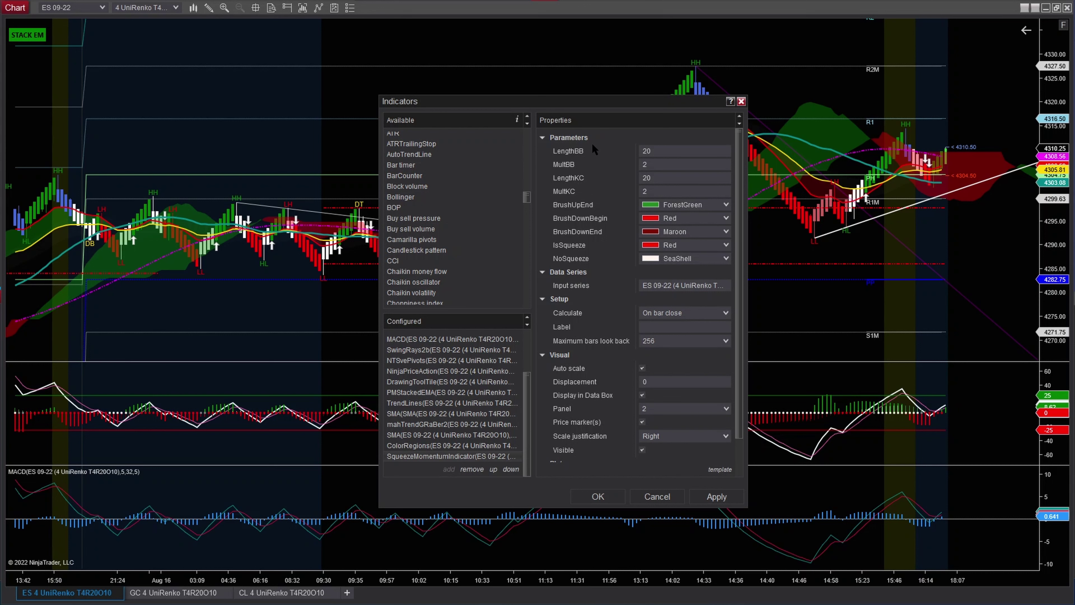
pyautogui.scroll(-2, 624, 203)
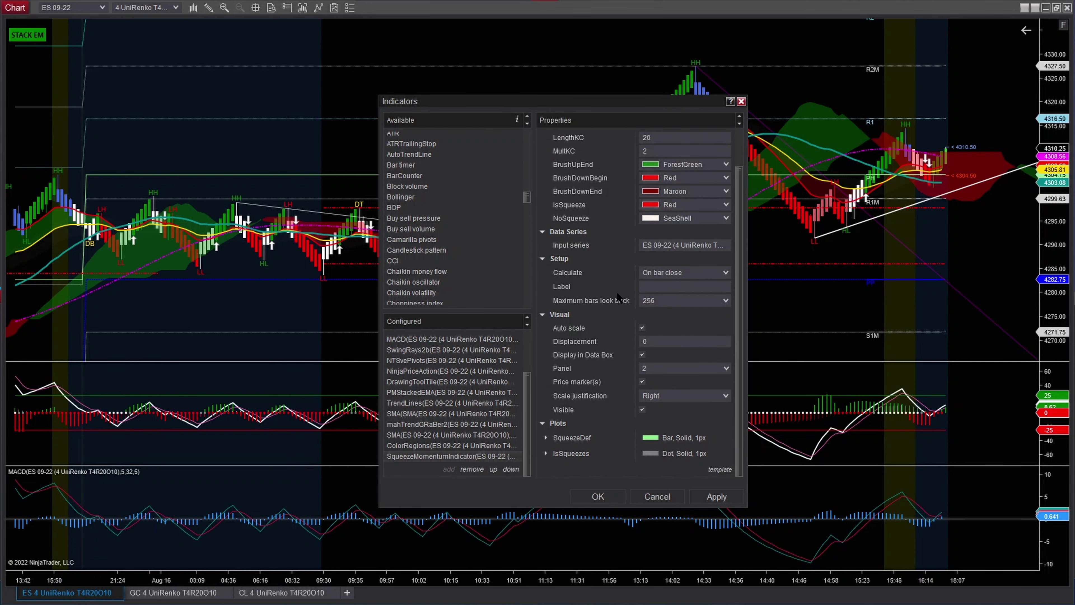
pyautogui.moveTo(646, 98); pyautogui.dragTo(611, 66)
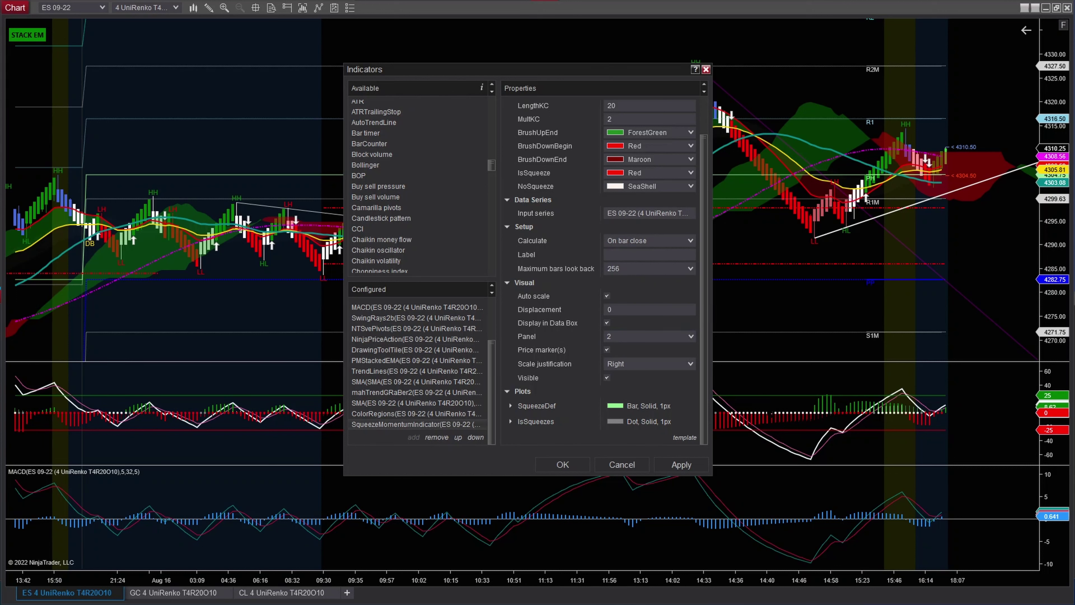
# Step: Set the SqueezeMomentumIndicator's panel to 3, apply it, and move the Indicators window aside to compare the lower chart panels
pyautogui.click(692, 339)
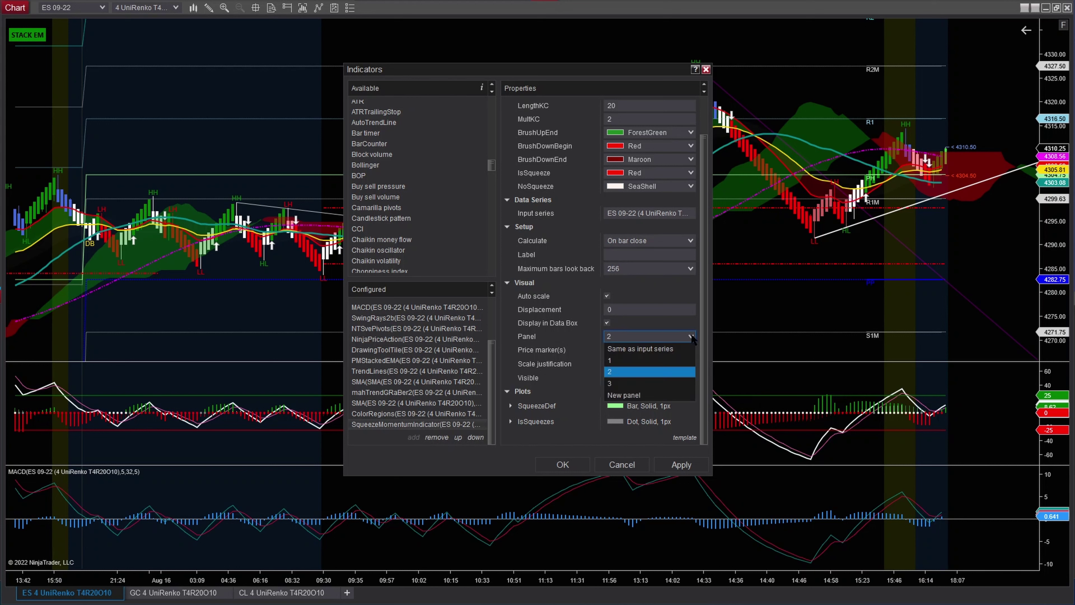
pyautogui.click(644, 385)
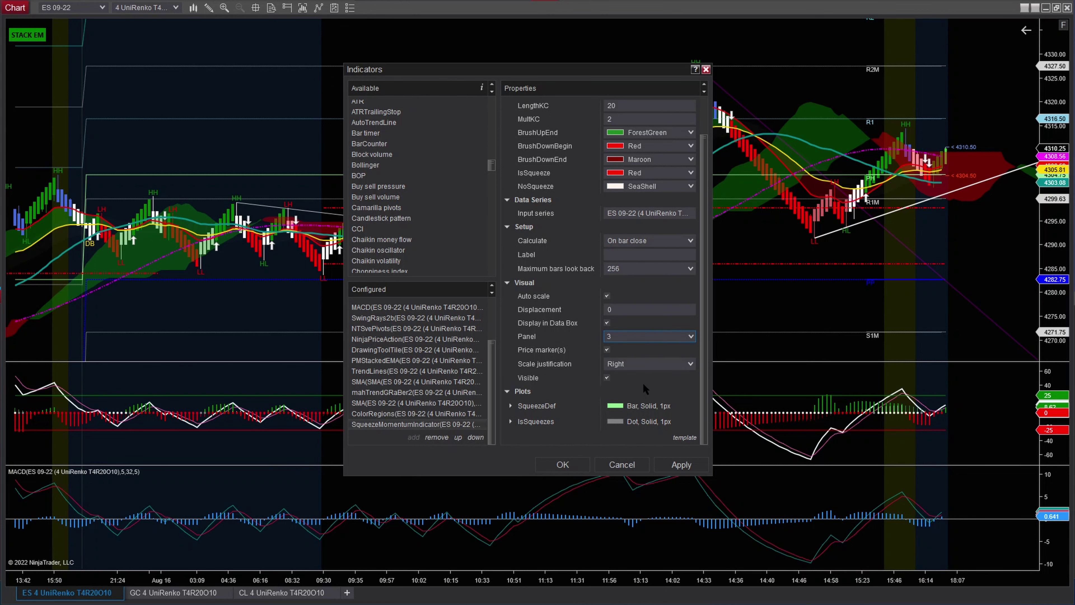
pyautogui.click(676, 466)
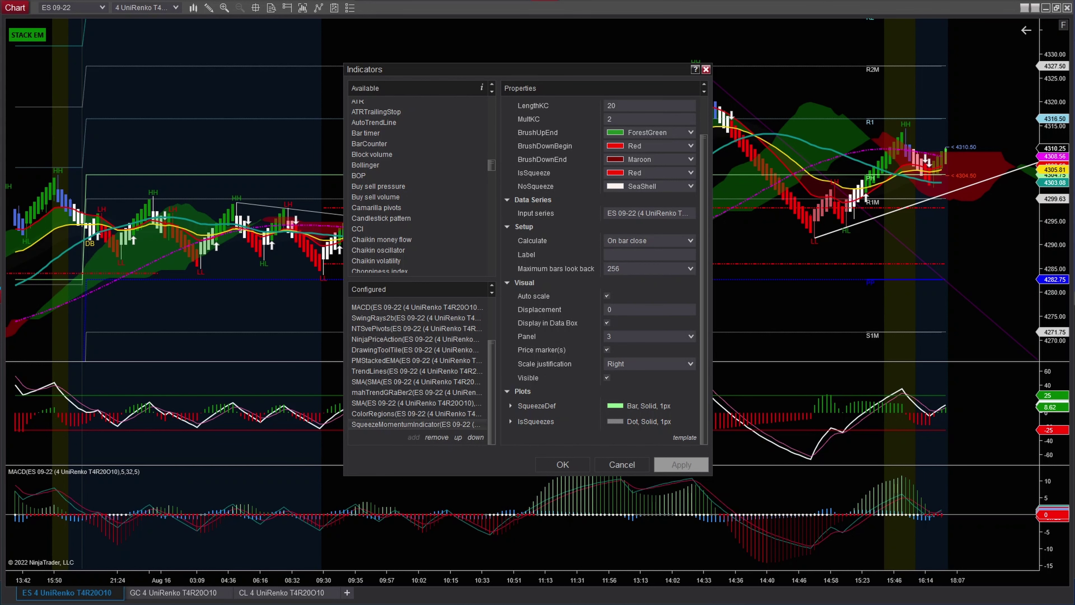
pyautogui.moveTo(567, 76); pyautogui.dragTo(305, 94)
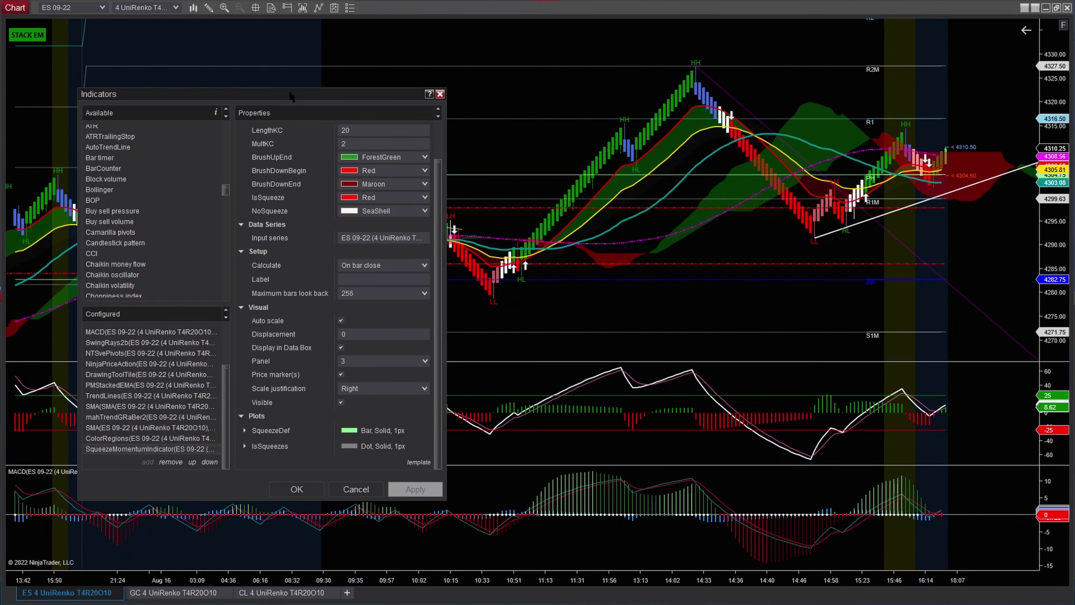
pyautogui.moveTo(290, 90); pyautogui.dragTo(868, 86)
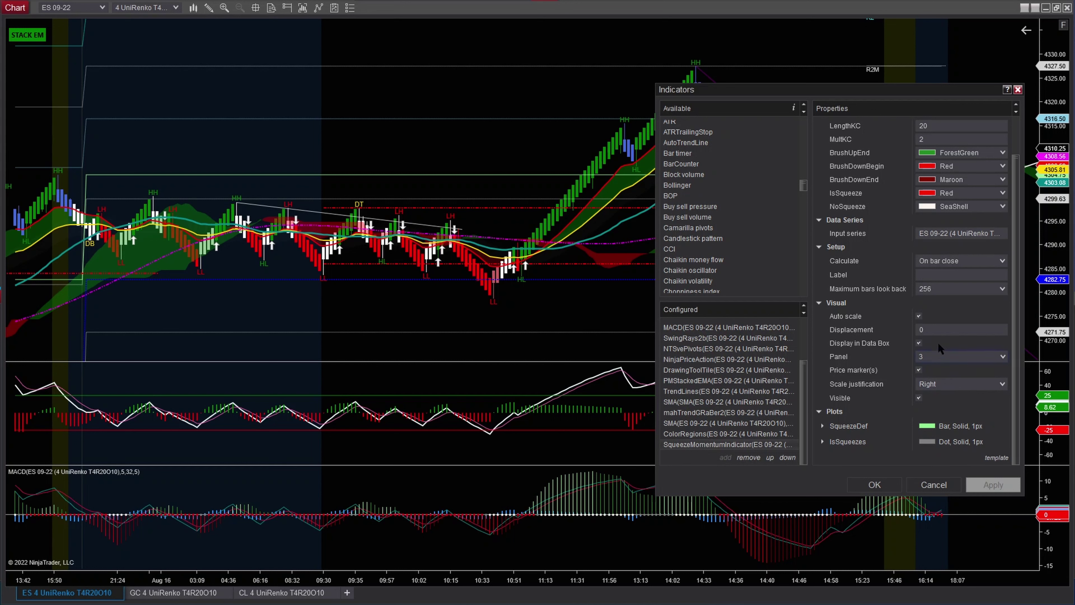
# Step: Set the SqueezeMomentumIndicator's panel back to 2 and apply the change
pyautogui.click(974, 357)
pyautogui.click(970, 357)
pyautogui.click(985, 355)
pyautogui.click(951, 381)
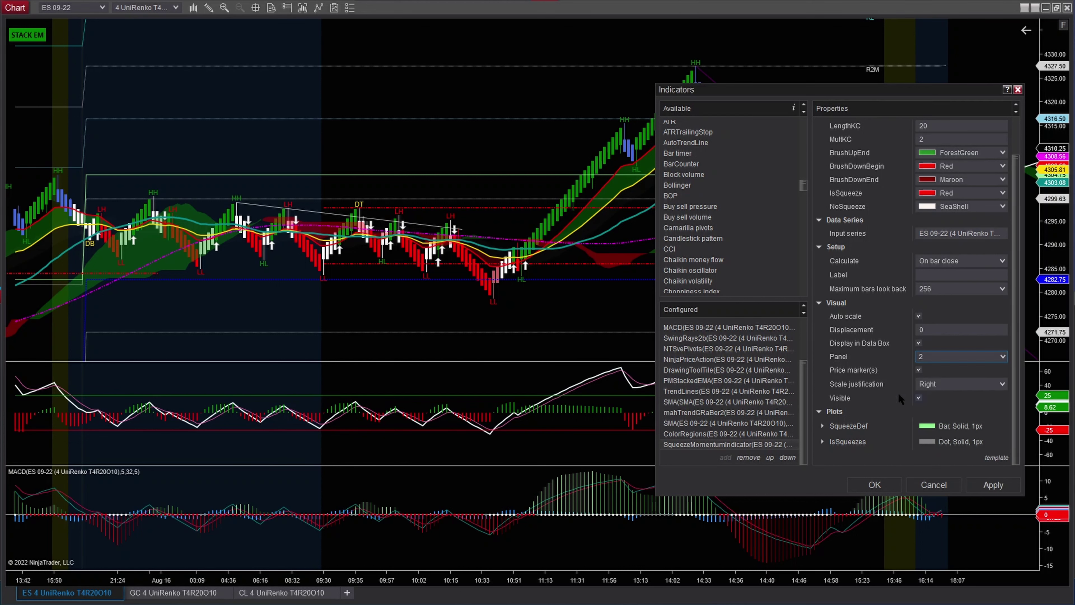
pyautogui.click(985, 484)
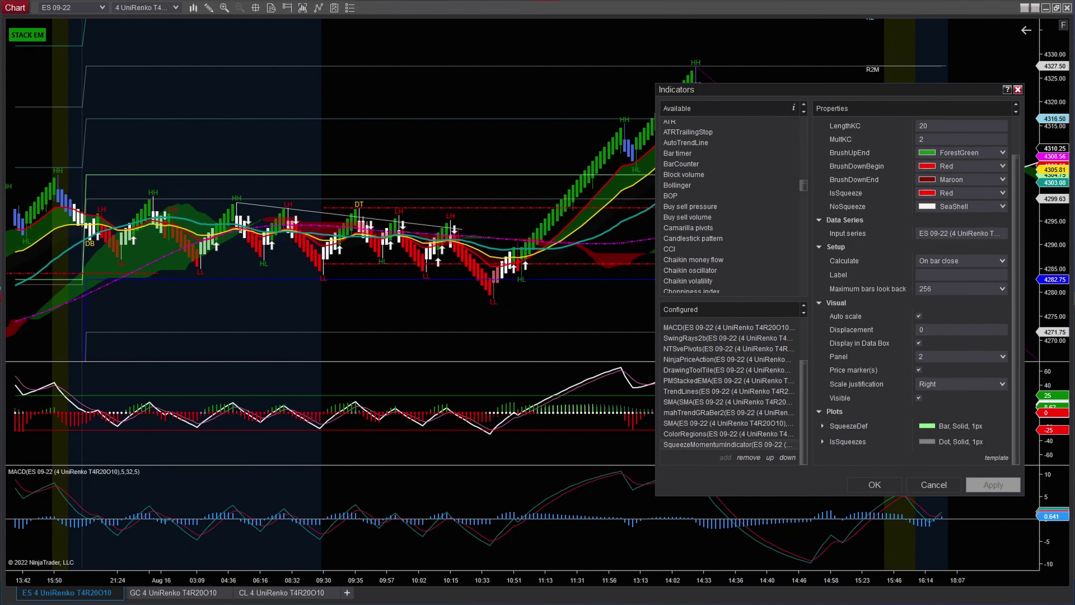
# Step: Close the Indicators window, remove the MACD indicator in the lowest chart panel, and compress the price scale to show a wider range
pyautogui.moveTo(963, 88); pyautogui.dragTo(400, 57)
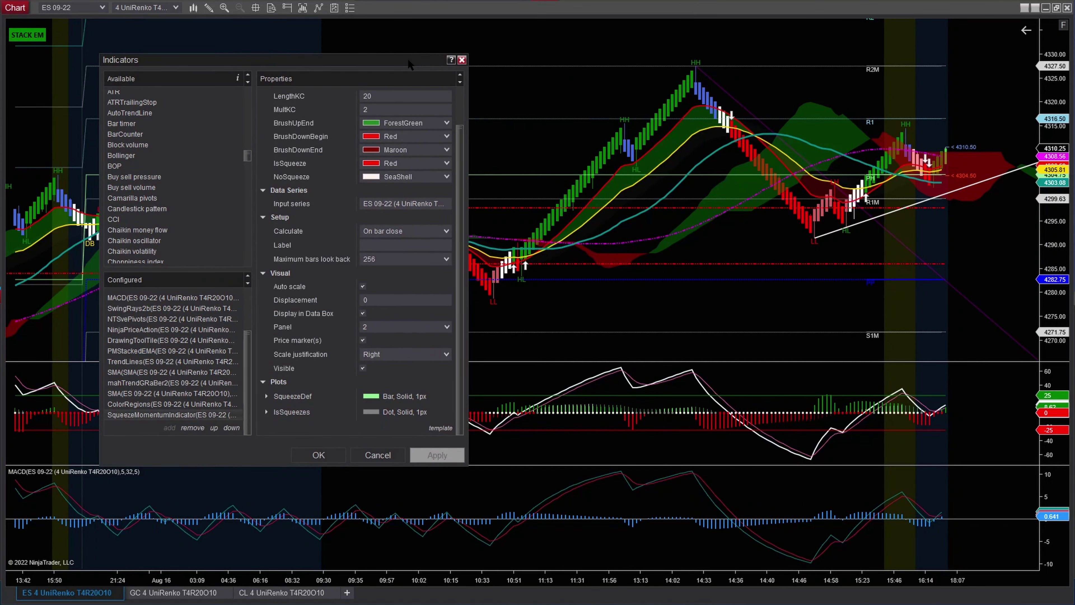
pyautogui.click(462, 60)
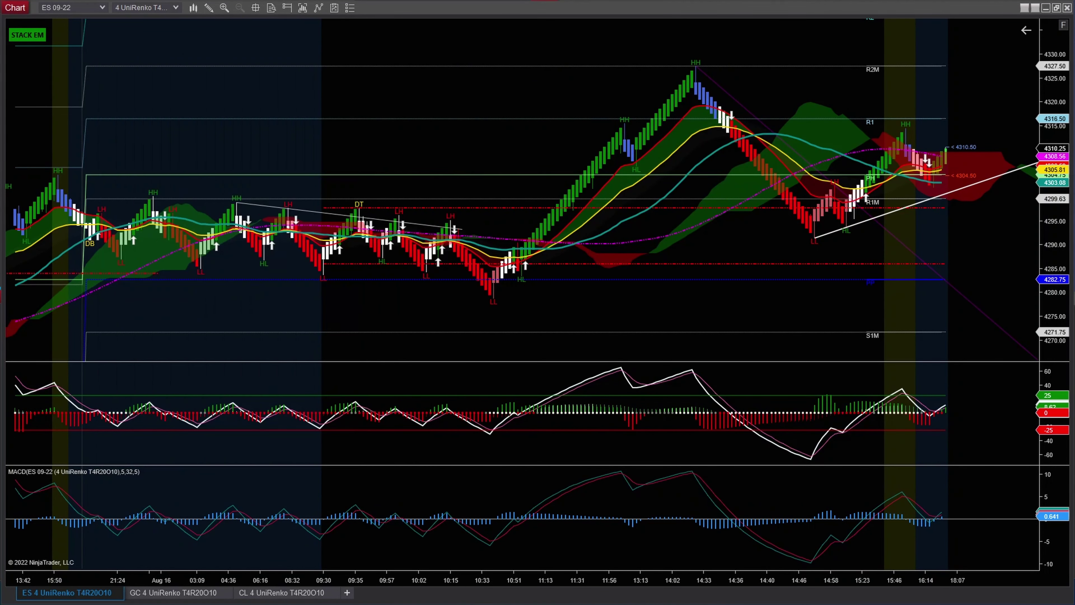
pyautogui.click(540, 521)
pyautogui.rightClick(540, 521)
pyautogui.click(539, 523)
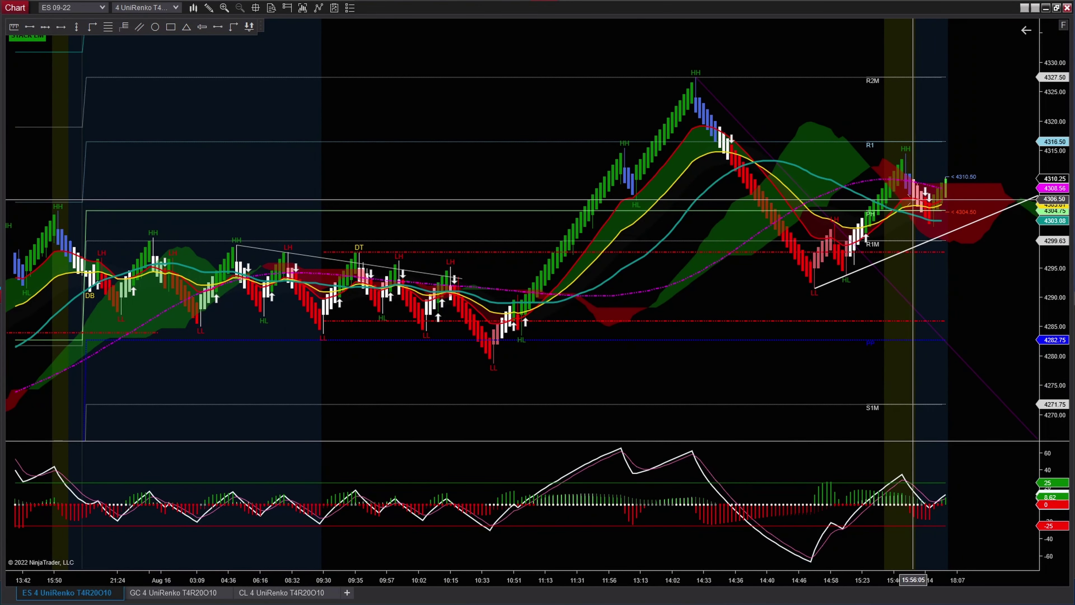
pyautogui.moveTo(1051, 32); pyautogui.dragTo(1051, 83)
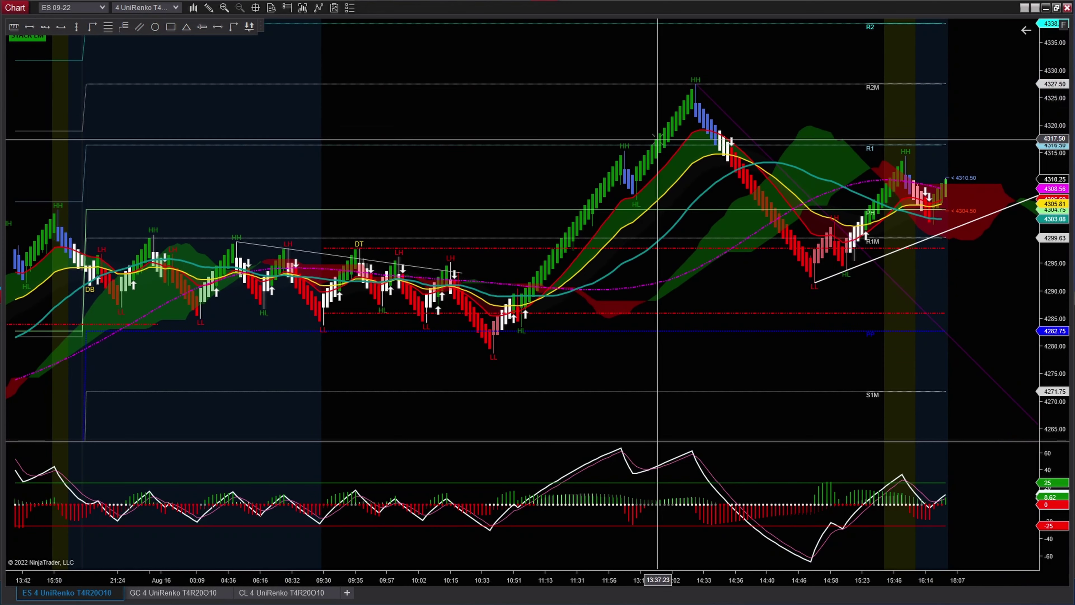